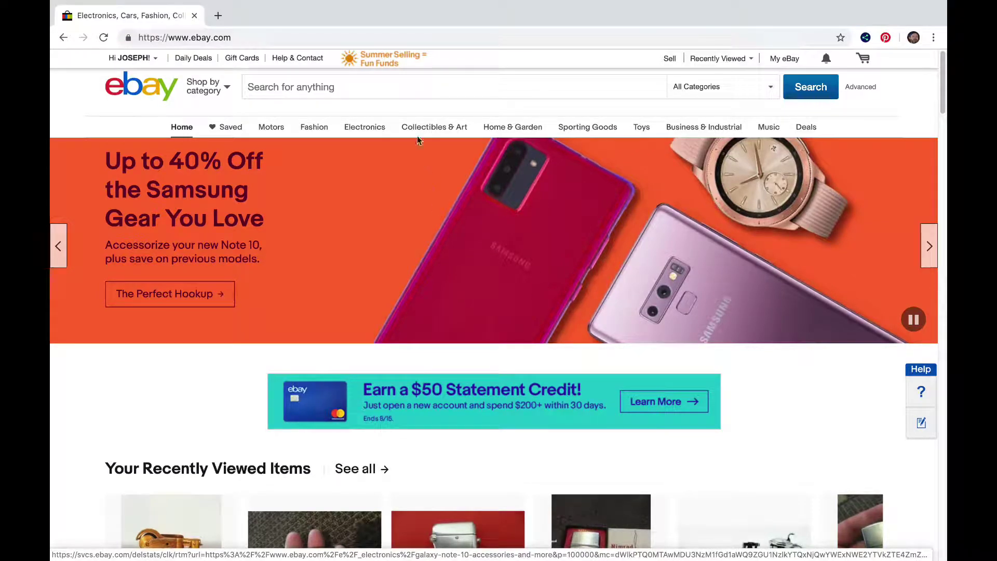
# Bring up the My eBay dropdown in the eBay home page header.
pyautogui.moveTo(418, 139)
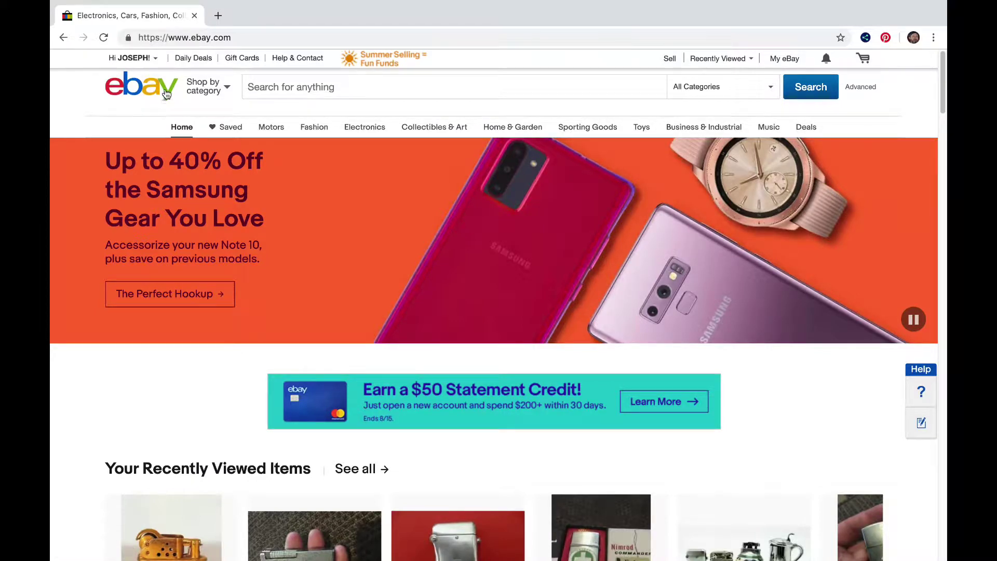
pyautogui.moveTo(152, 61)
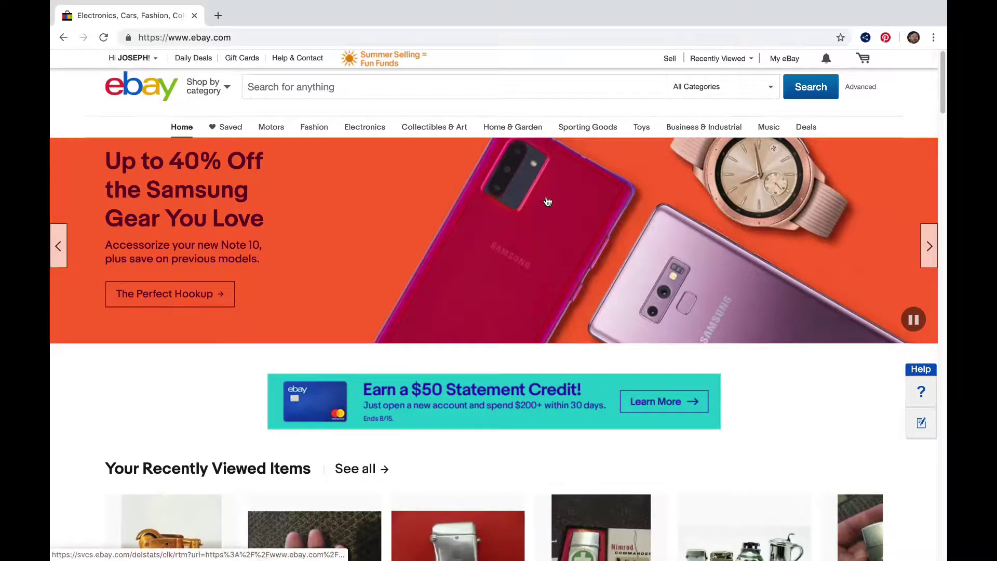
pyautogui.moveTo(783, 63)
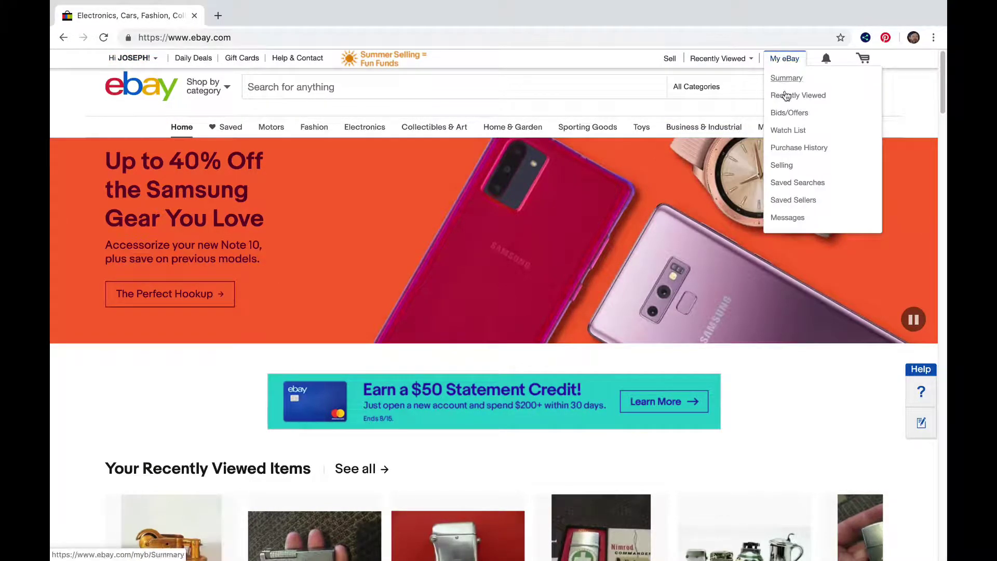
# Go to Seller Hub through My eBay > Selling and show the 42 active listings.
pyautogui.click(785, 174)
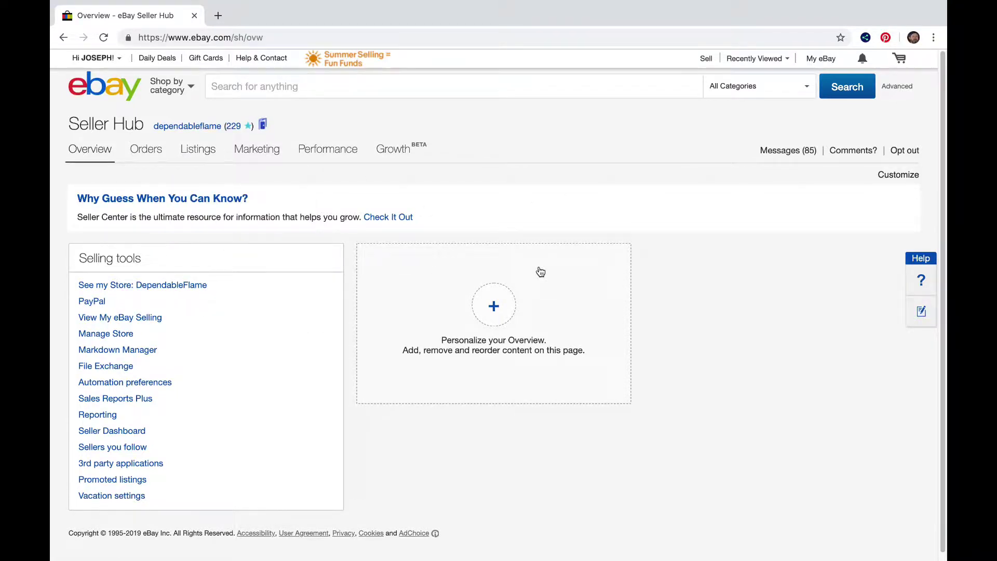
pyautogui.click(198, 149)
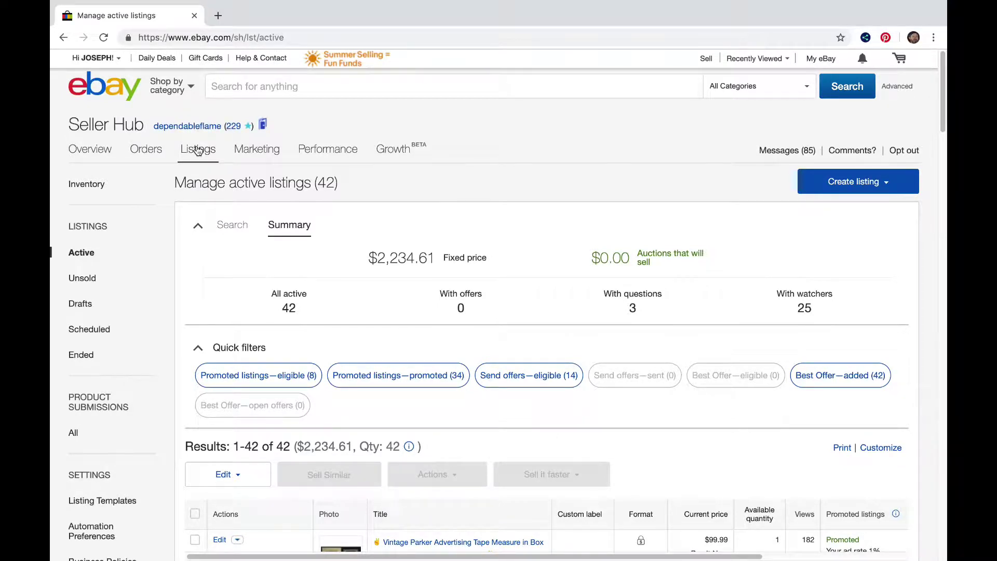
# Open Listing Templates under Settings to see the Best, Besty, Zippo and ZIPPO templates.
pyautogui.scroll(-3, 70, 292)
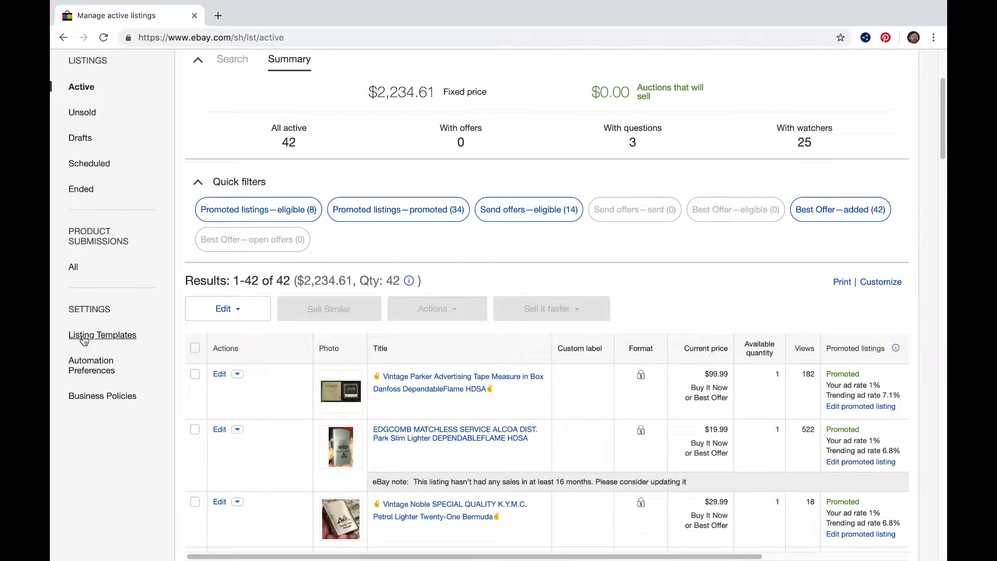
pyautogui.click(87, 335)
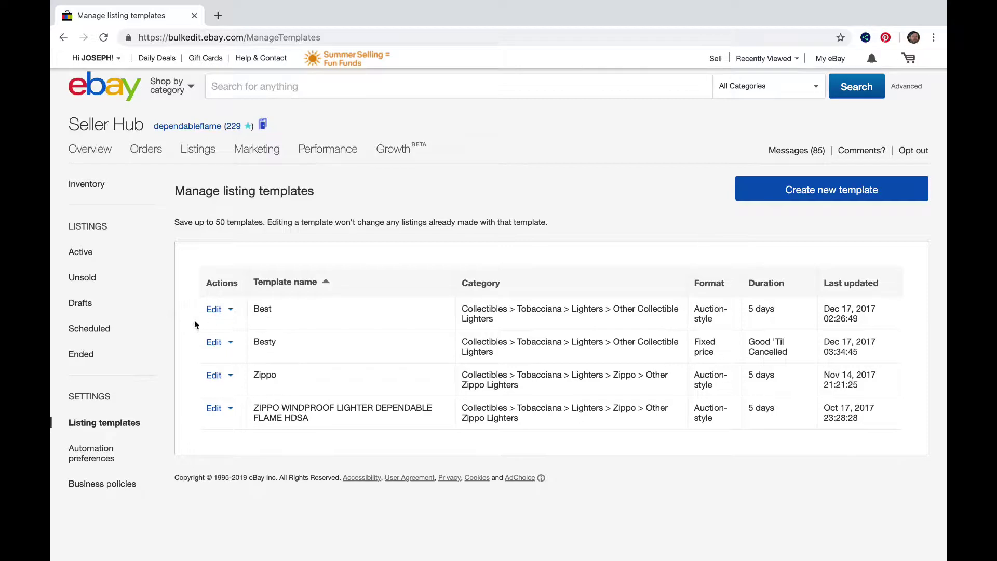
# Edit the Best template and sign in, reaching the 2 step verification prompt.
pyautogui.click(209, 312)
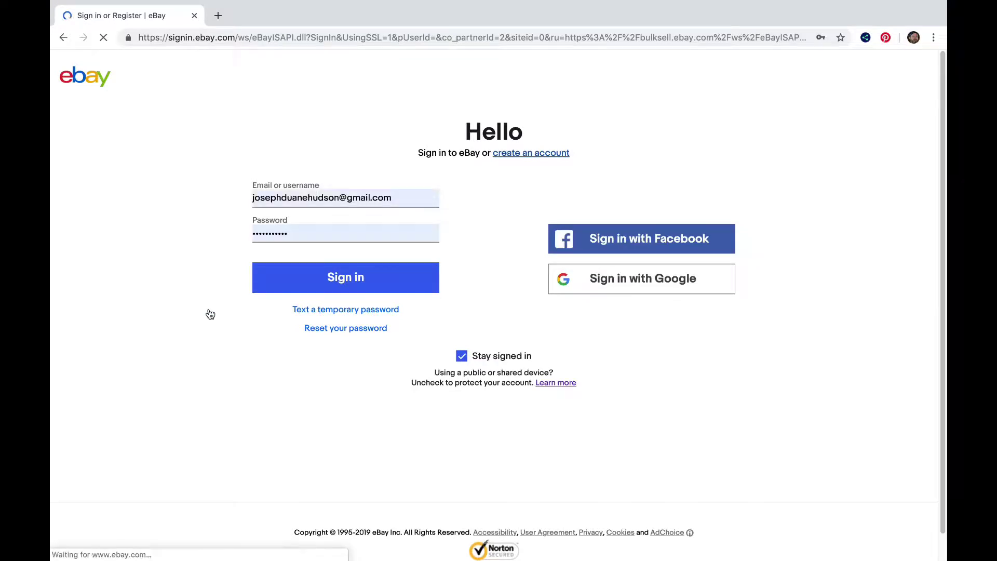
pyautogui.click(323, 282)
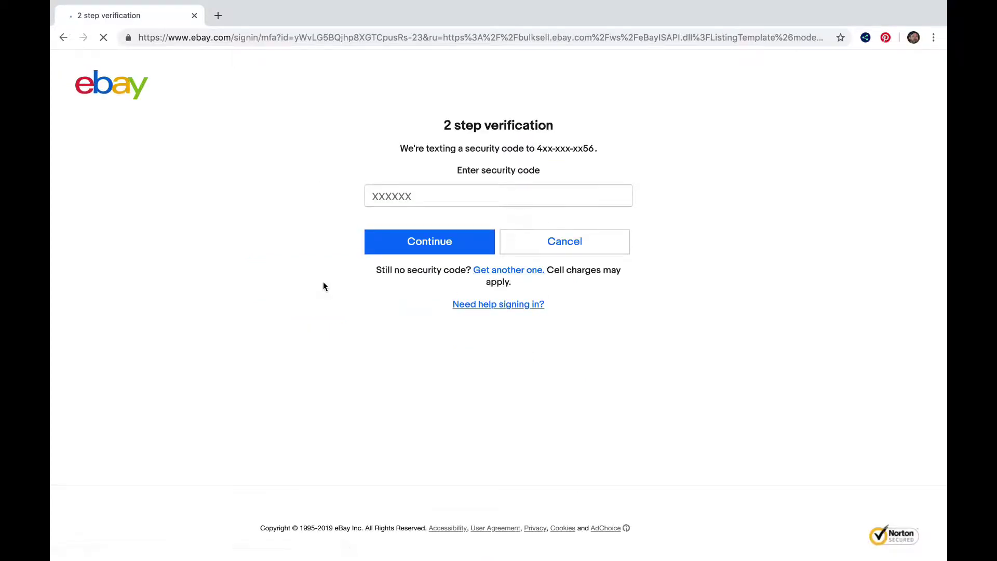
# Enter the texted security code and continue to the Best template's revise form.
pyautogui.click(414, 197)
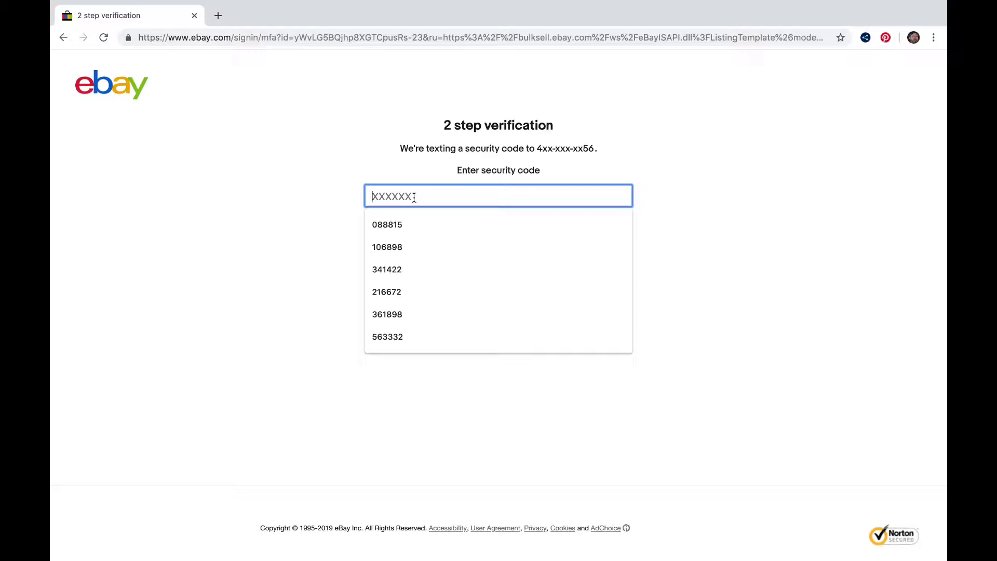
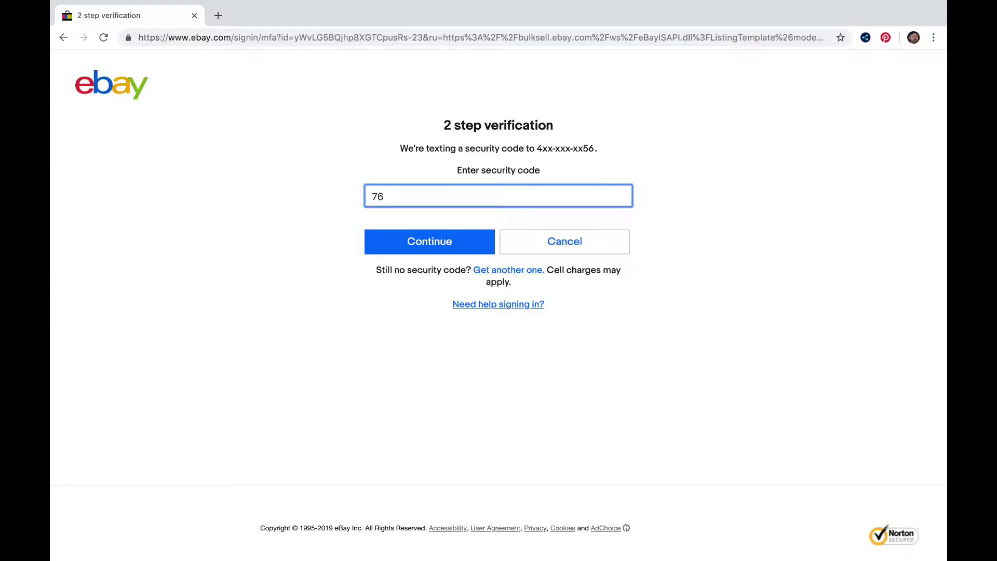
pyautogui.click(428, 242)
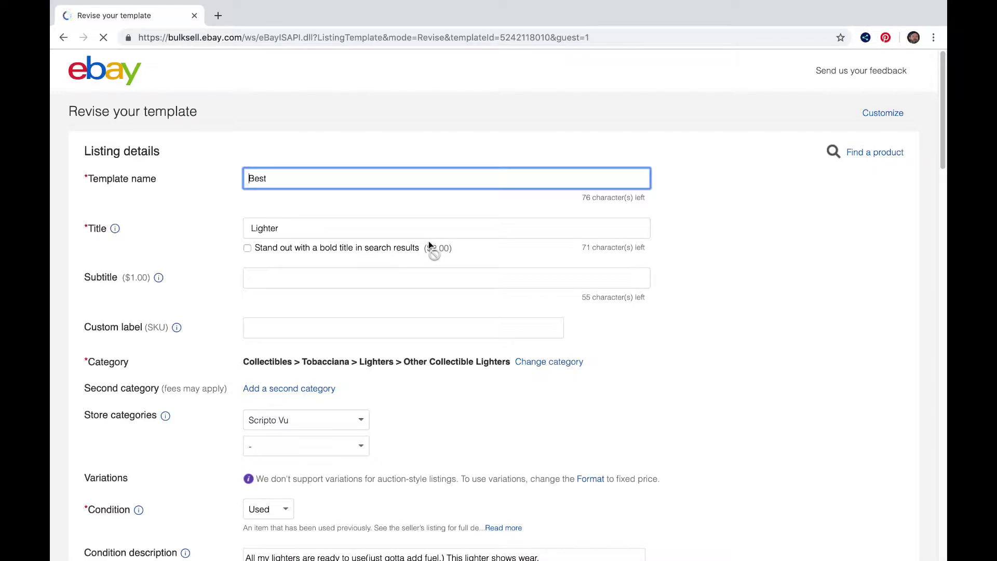
pyautogui.scroll(-2, 429, 241)
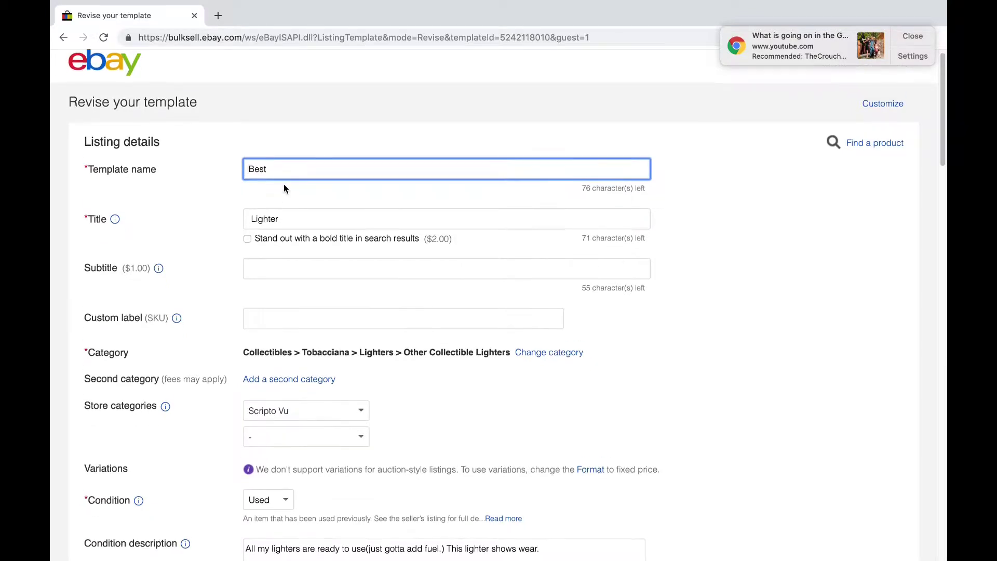
pyautogui.scroll(-3, 283, 185)
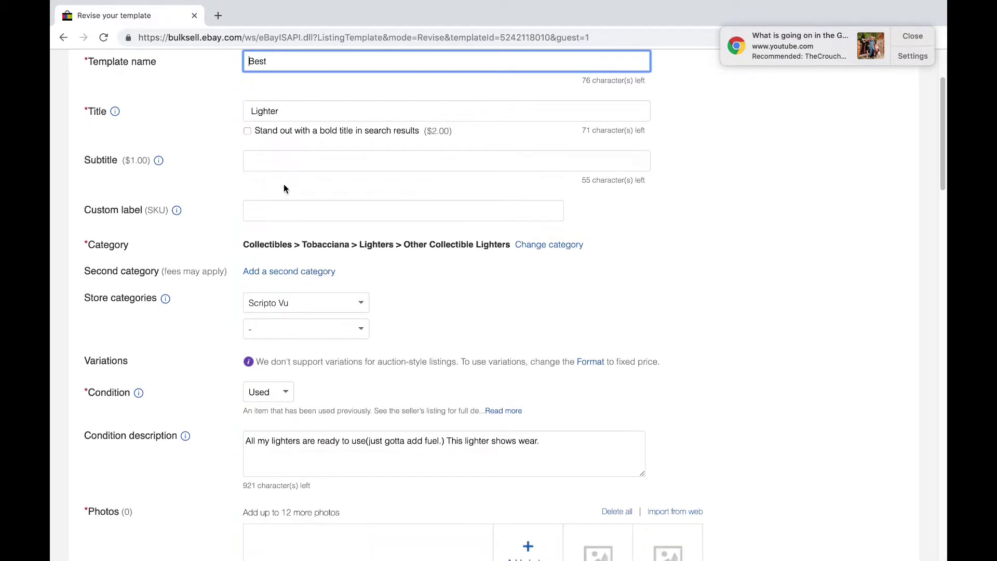
pyautogui.scroll(-1, 292, 239)
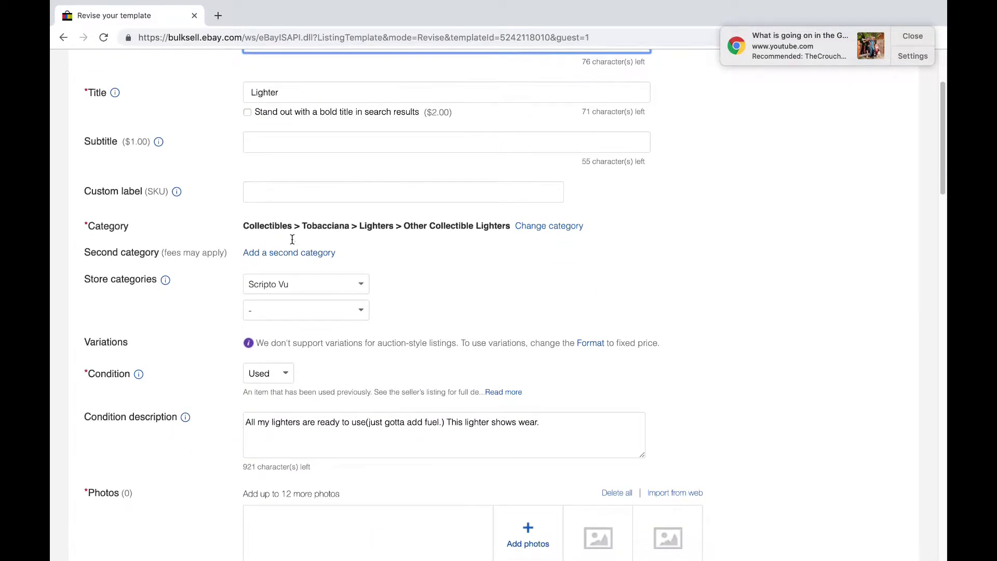
pyautogui.scroll(-3, 292, 239)
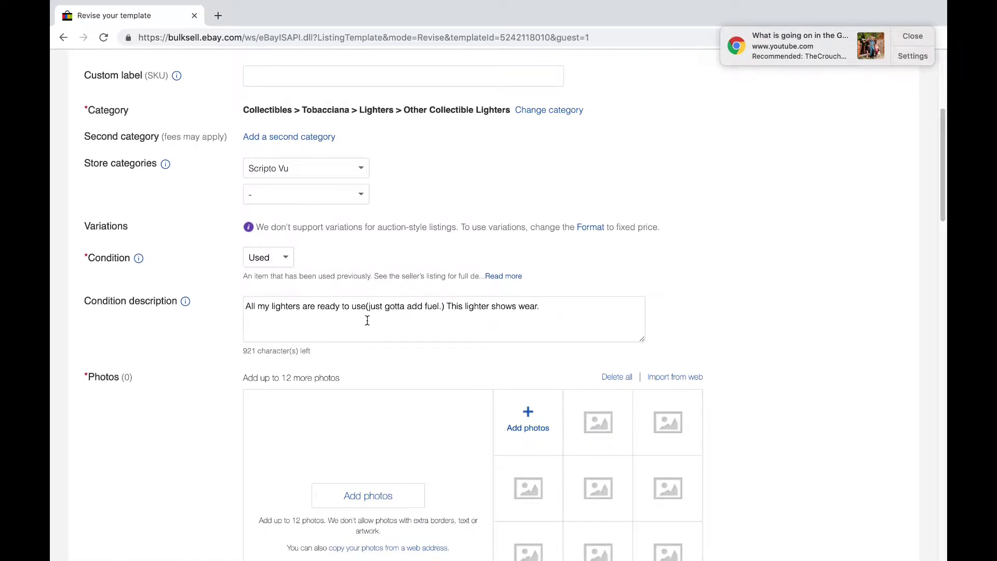
pyautogui.scroll(-6, 367, 321)
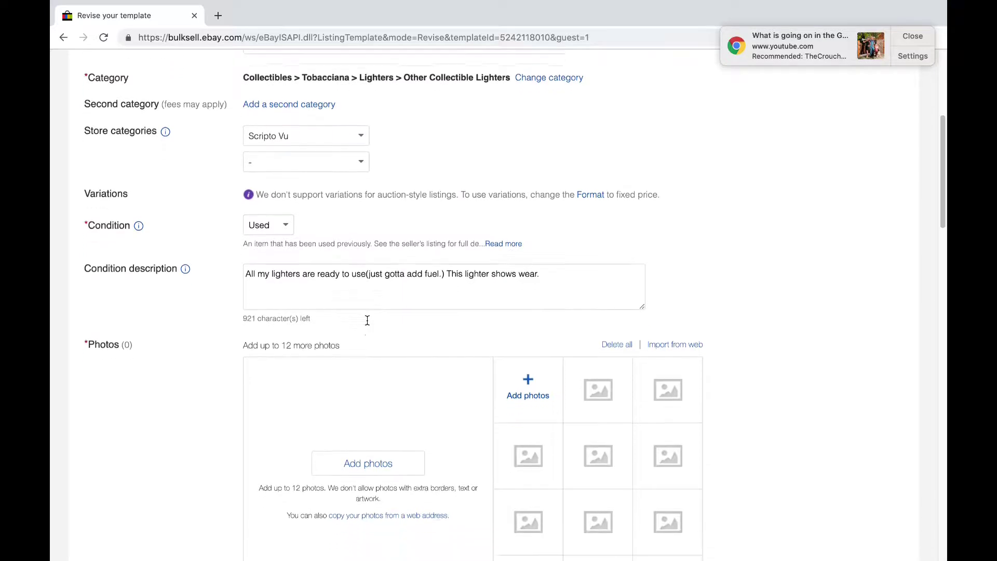
pyautogui.scroll(-5, 367, 320)
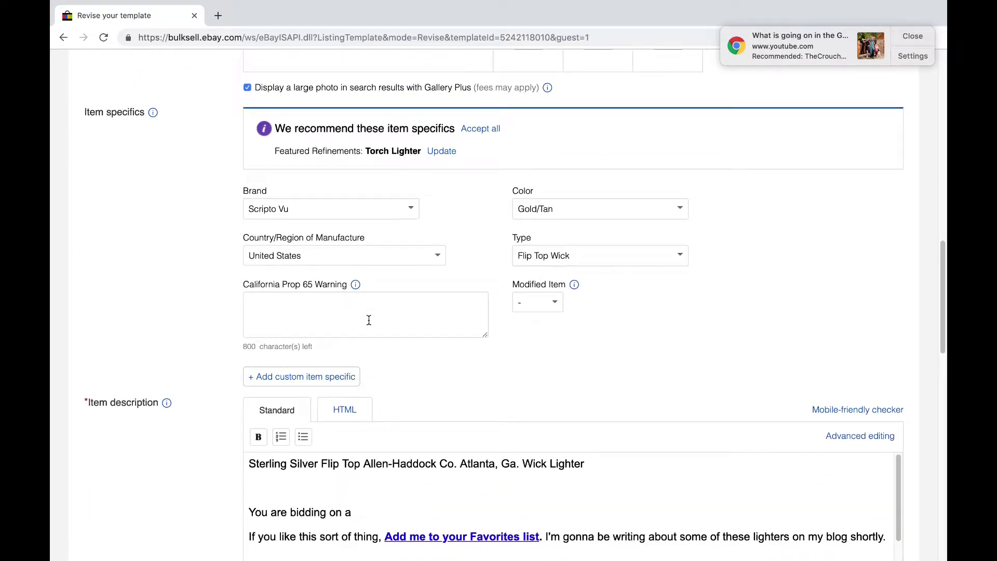
pyautogui.scroll(-11, 490, 277)
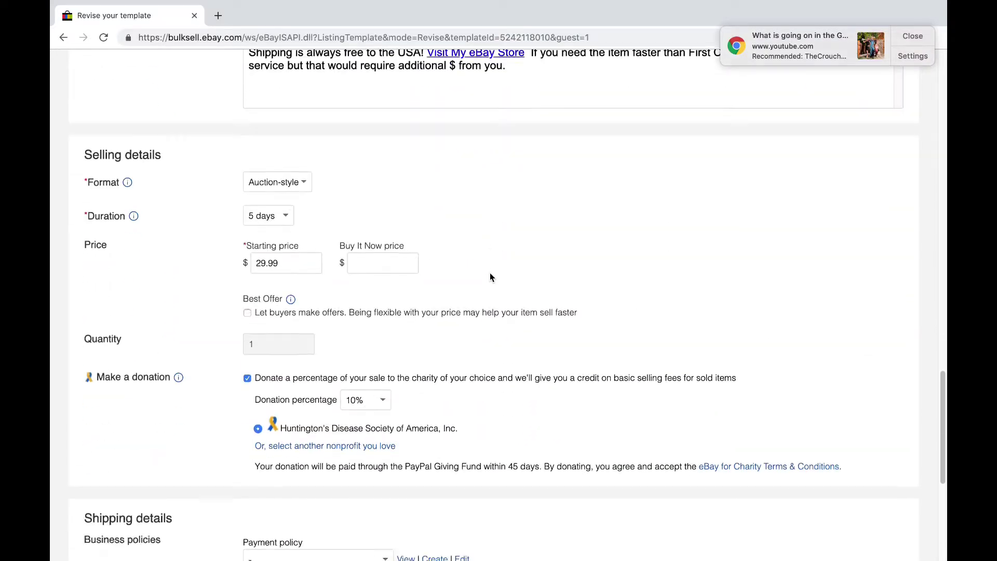
pyautogui.scroll(7, 490, 277)
pyautogui.scroll(1, 490, 274)
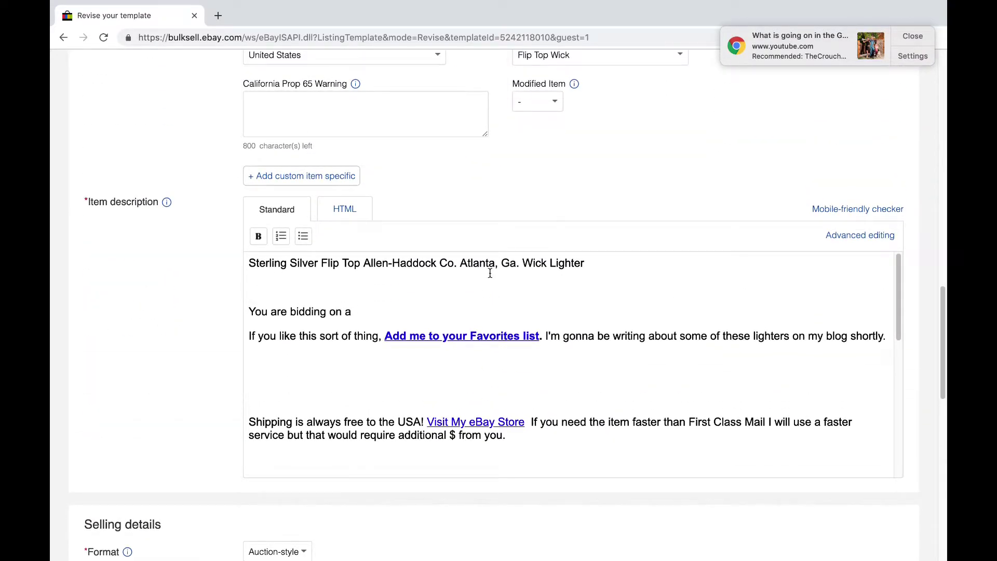
pyautogui.scroll(-7, 490, 273)
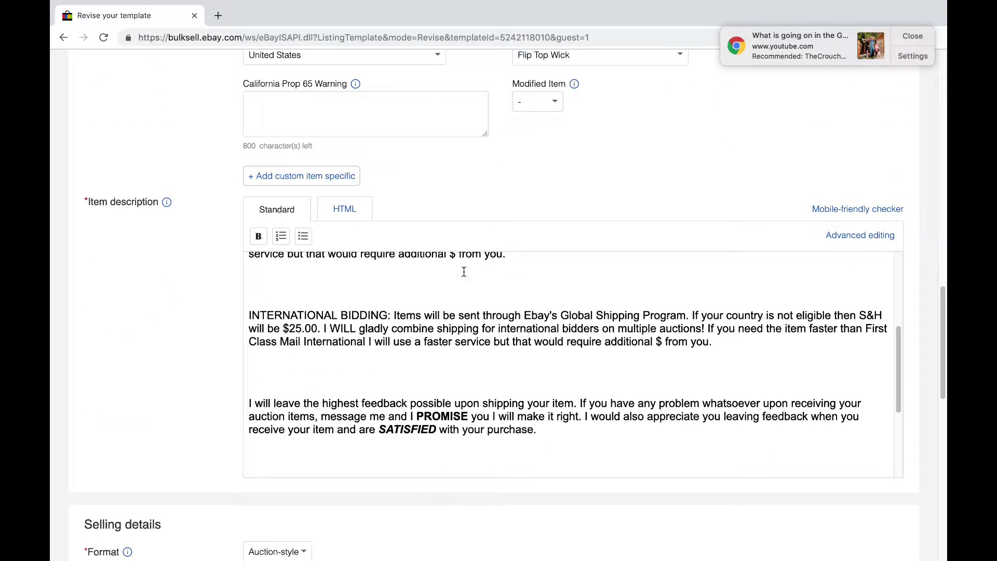
pyautogui.scroll(-10, 204, 299)
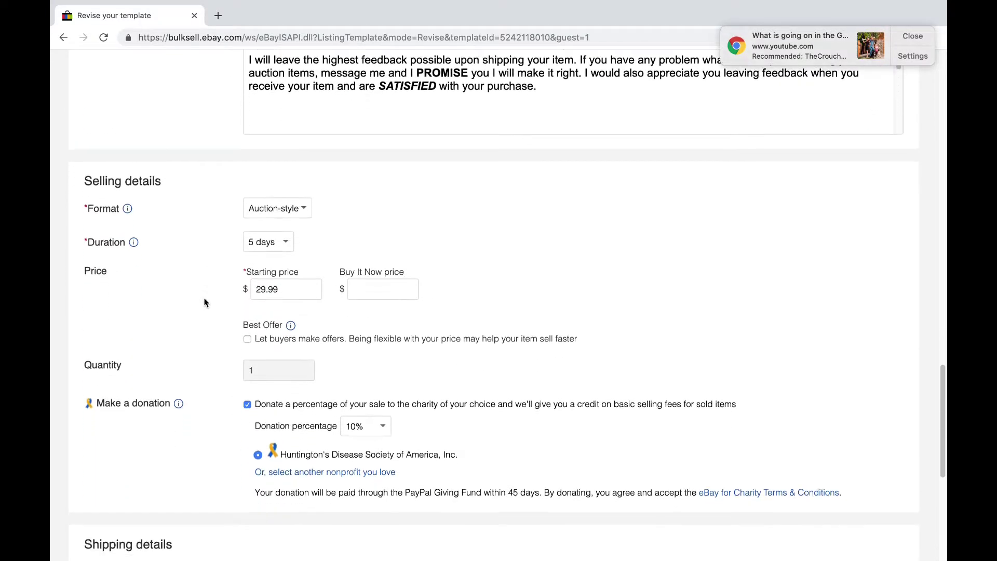
pyautogui.scroll(-4, 205, 303)
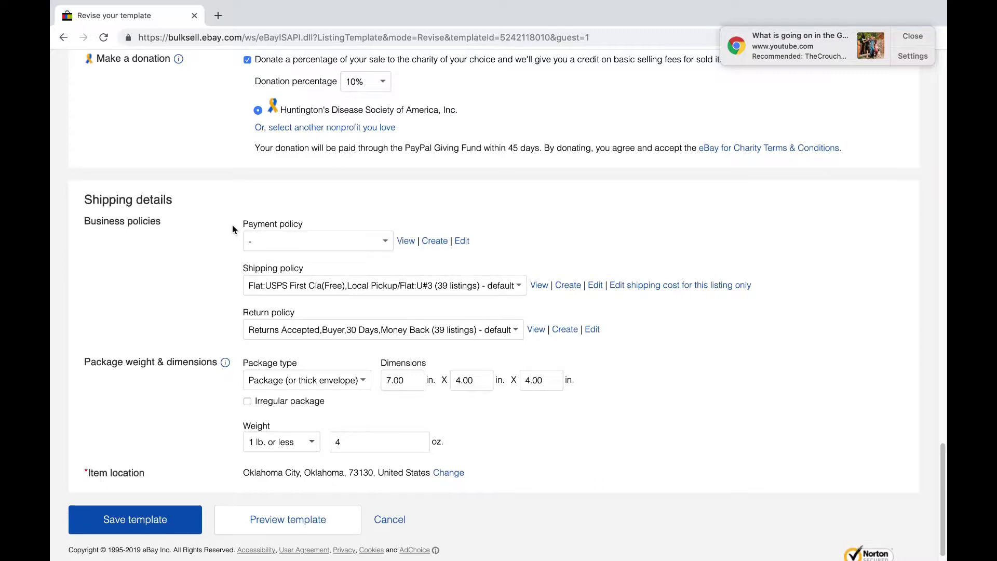
# Choose 'PayPal Copy (42 listings) - default' as the Best template's payment policy.
pyautogui.click(386, 244)
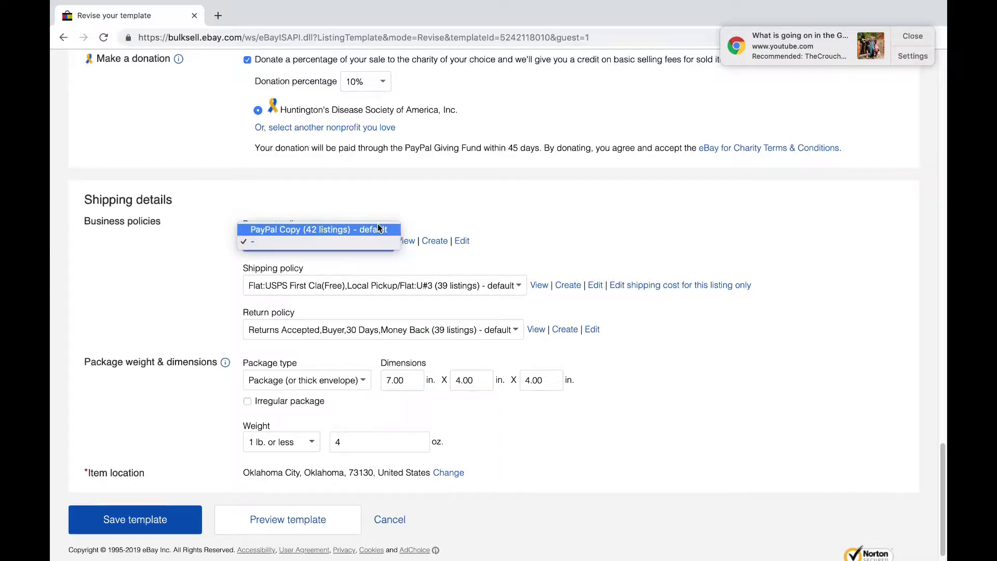
pyautogui.click(378, 229)
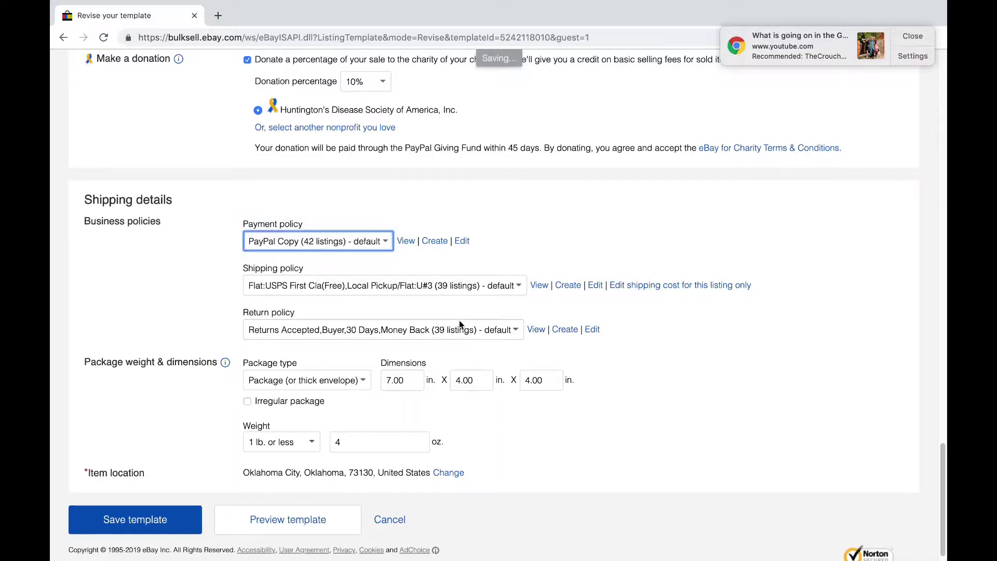
pyautogui.scroll(15, 459, 323)
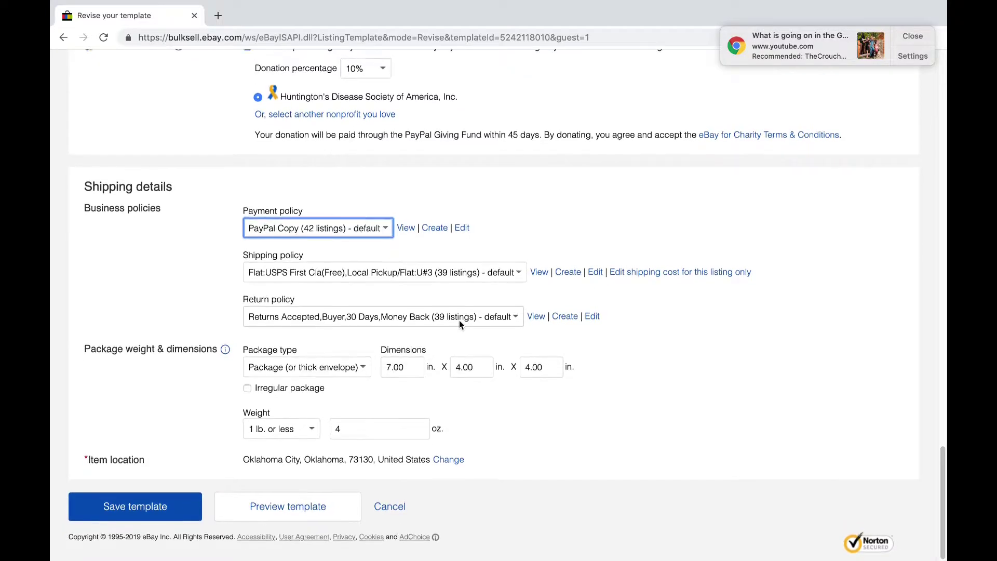
pyautogui.scroll(4, 459, 325)
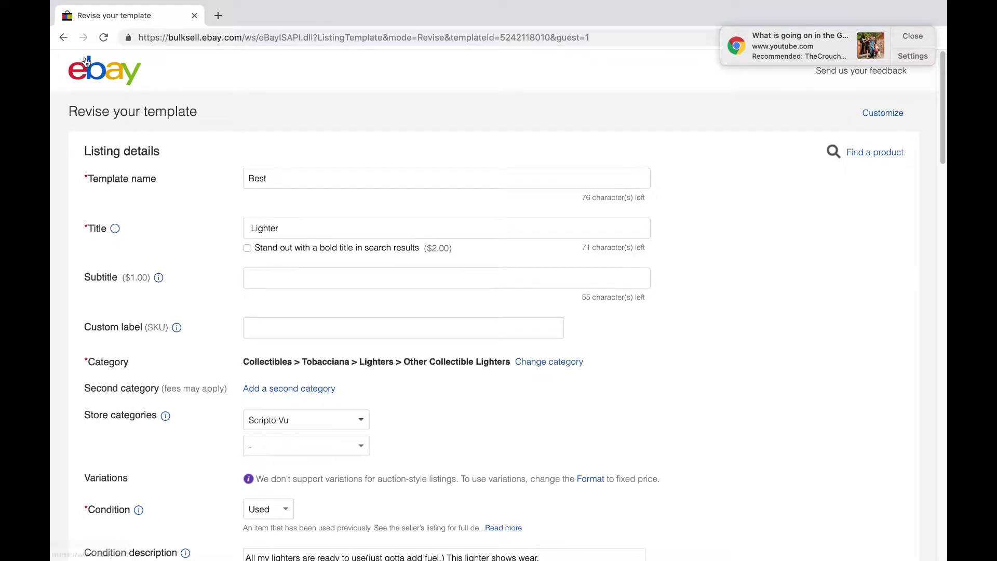
# Go back from the template form, dismiss the Chrome notification, and return to the eBay home page.
pyautogui.click(63, 38)
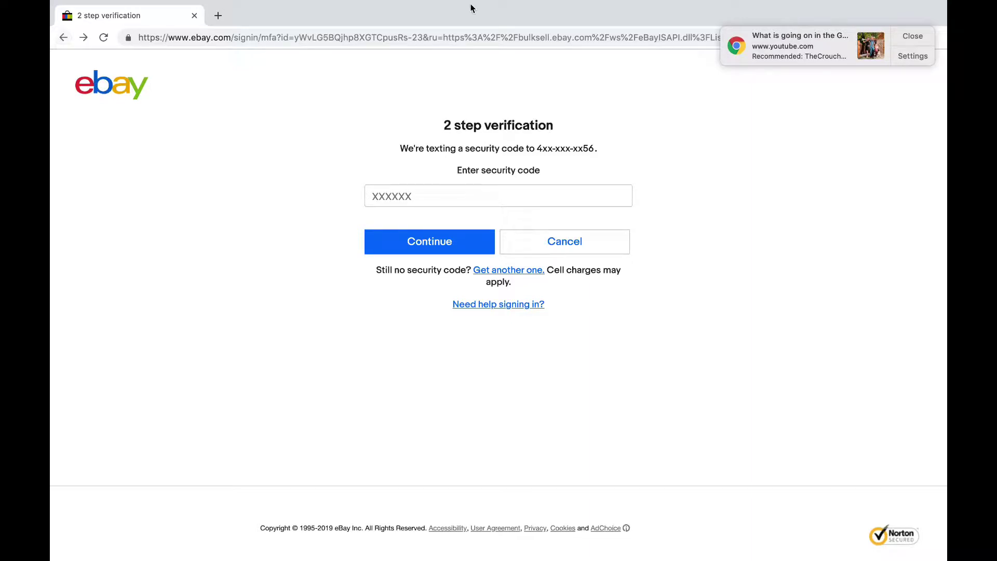
pyautogui.click(916, 39)
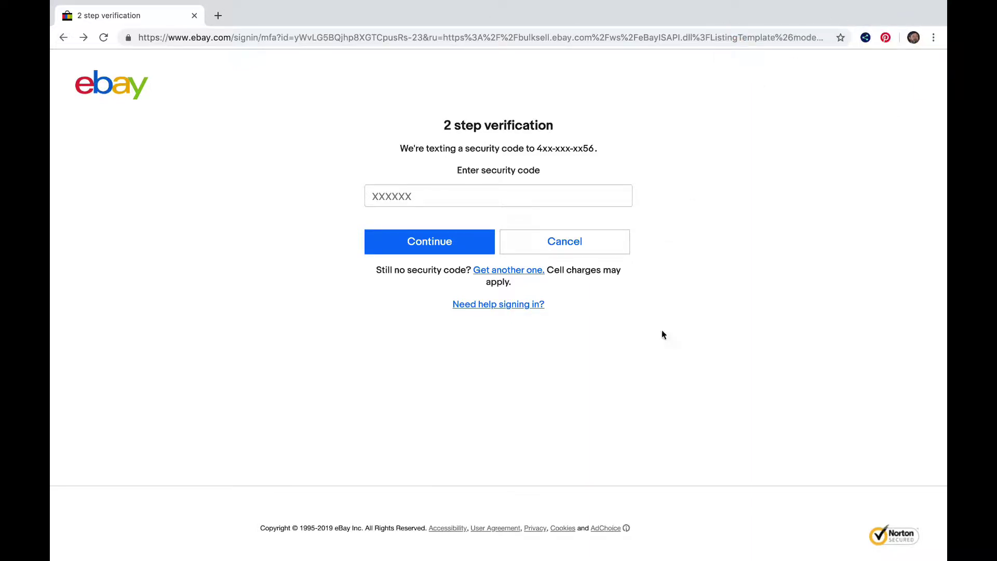
pyautogui.click(112, 96)
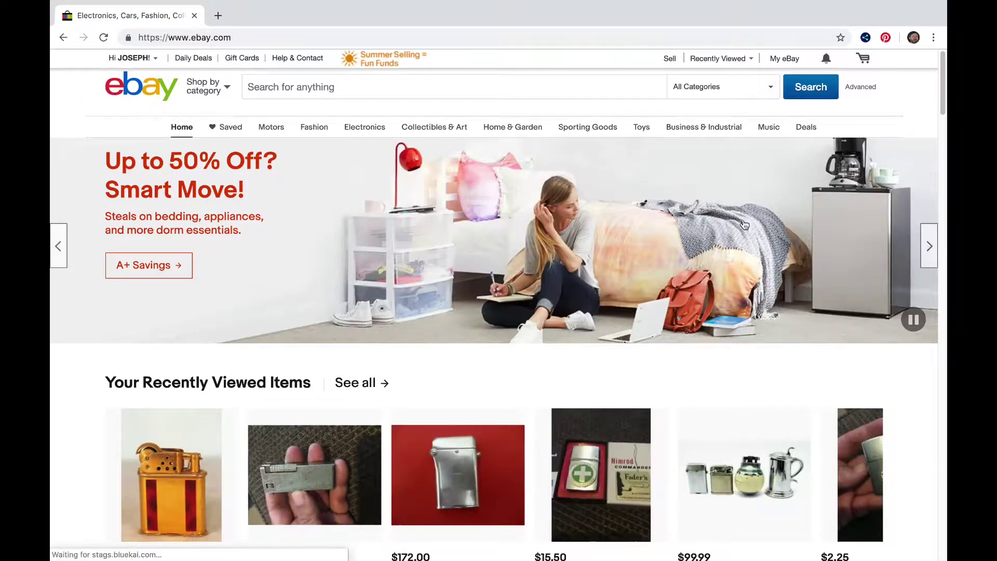
# Open the Seller Hub Overview through My eBay > Selling.
pyautogui.moveTo(777, 60)
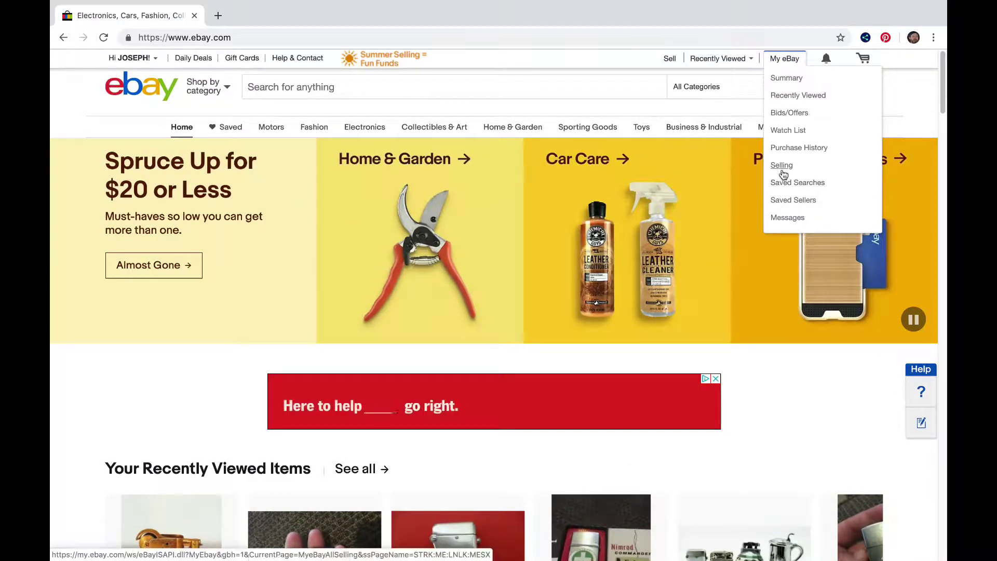
pyautogui.click(780, 169)
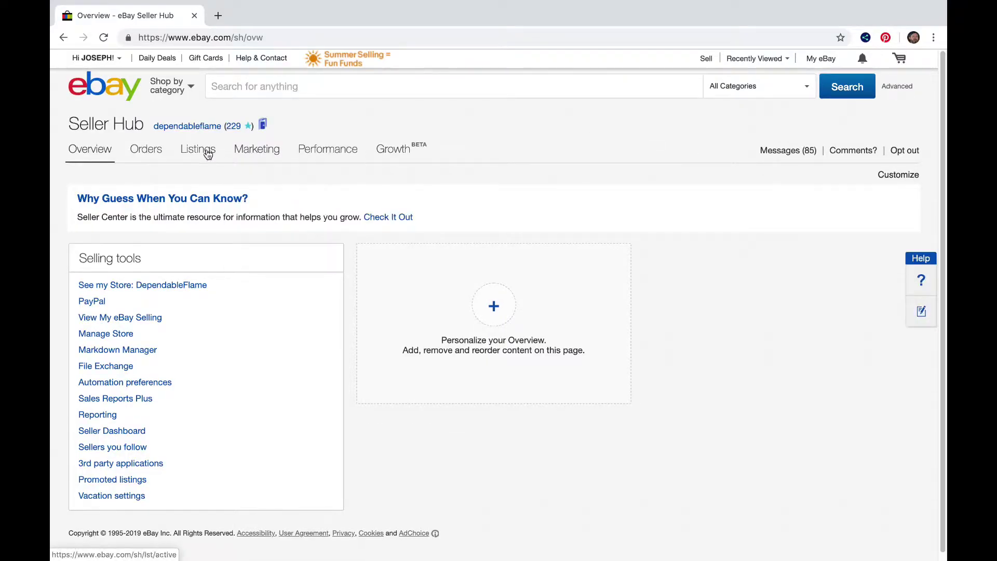
# Open Manage active listings and browse the fixed-price lighter listings' prices, views and promotion status.
pyautogui.click(204, 153)
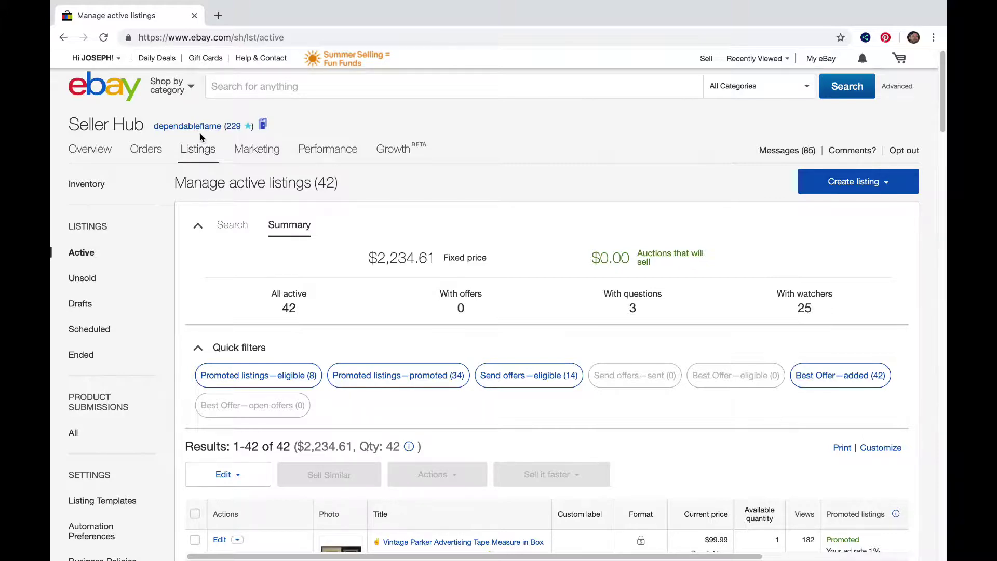
pyautogui.scroll(-2, 361, 231)
pyautogui.scroll(-9, 361, 231)
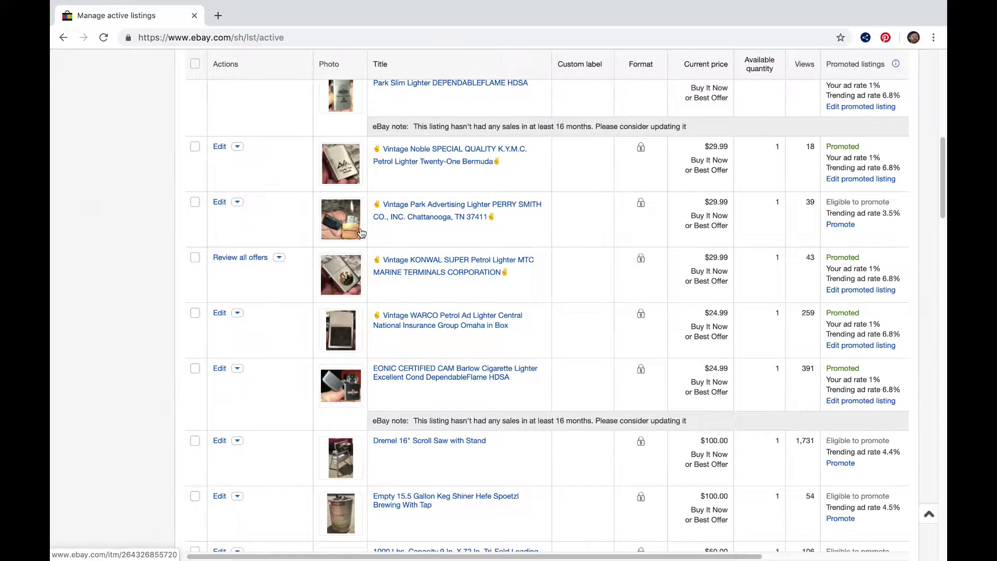
pyautogui.scroll(-2, 361, 232)
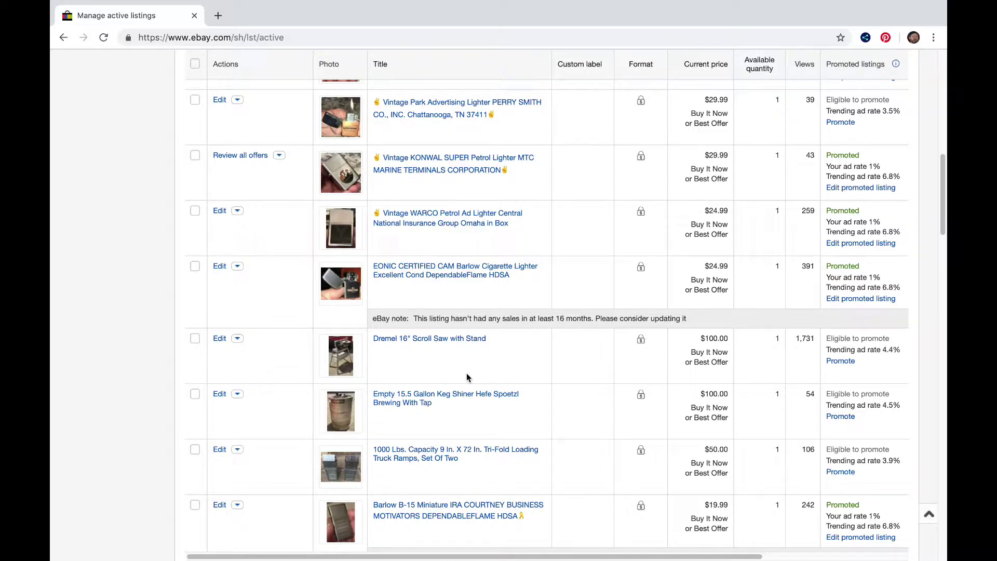
pyautogui.scroll(-5, 466, 377)
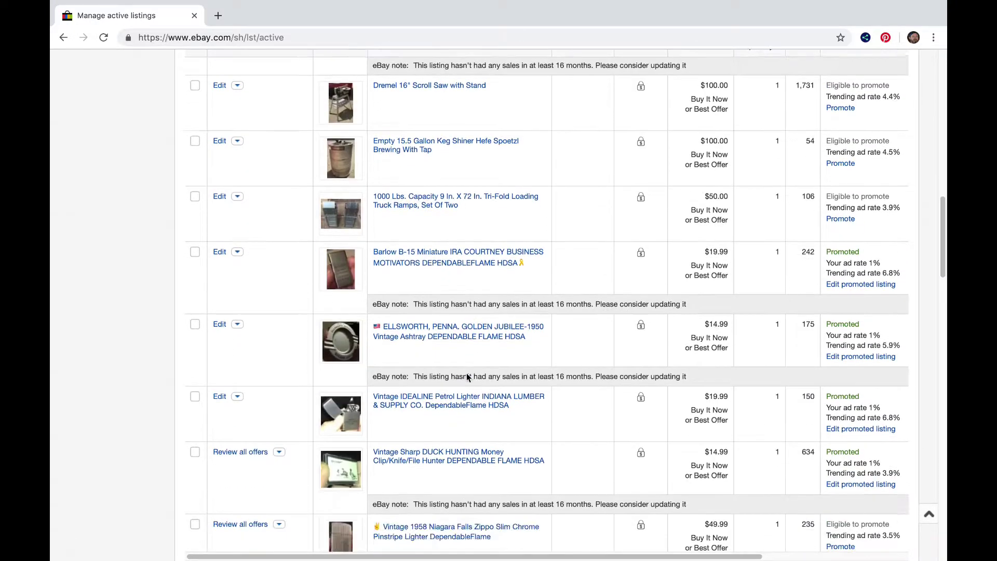
pyautogui.scroll(5, 468, 384)
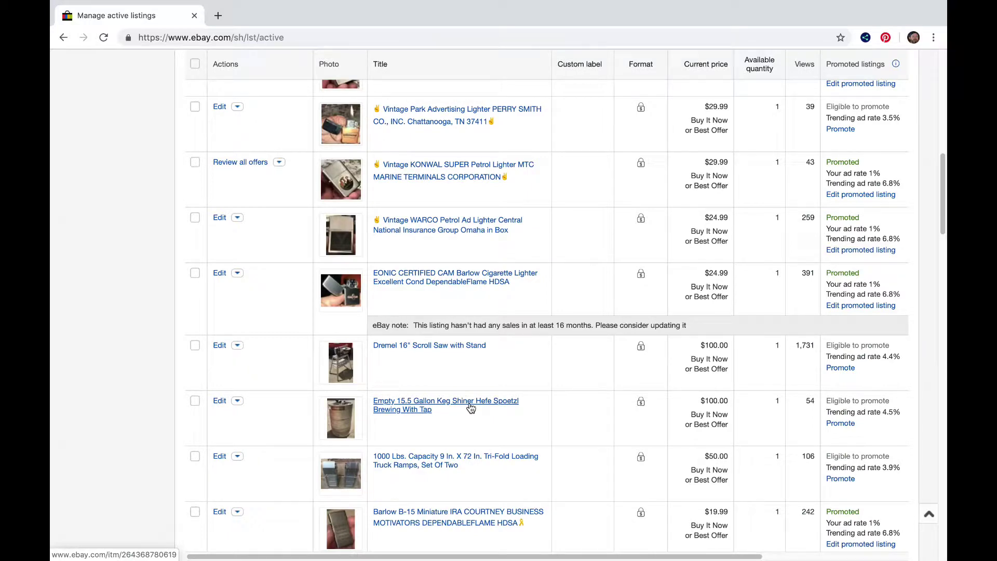
pyautogui.scroll(-20, 471, 409)
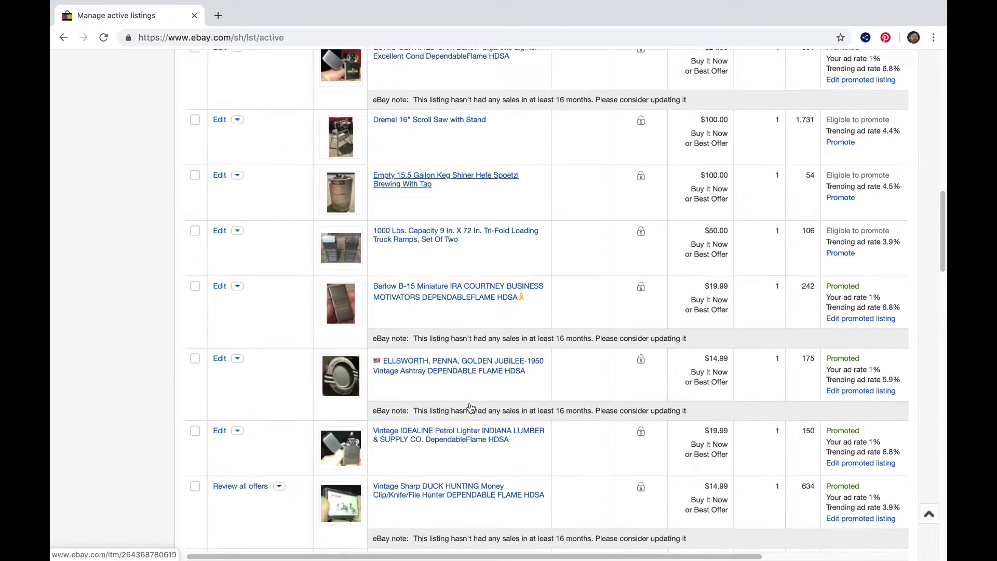
pyautogui.scroll(-3, 470, 408)
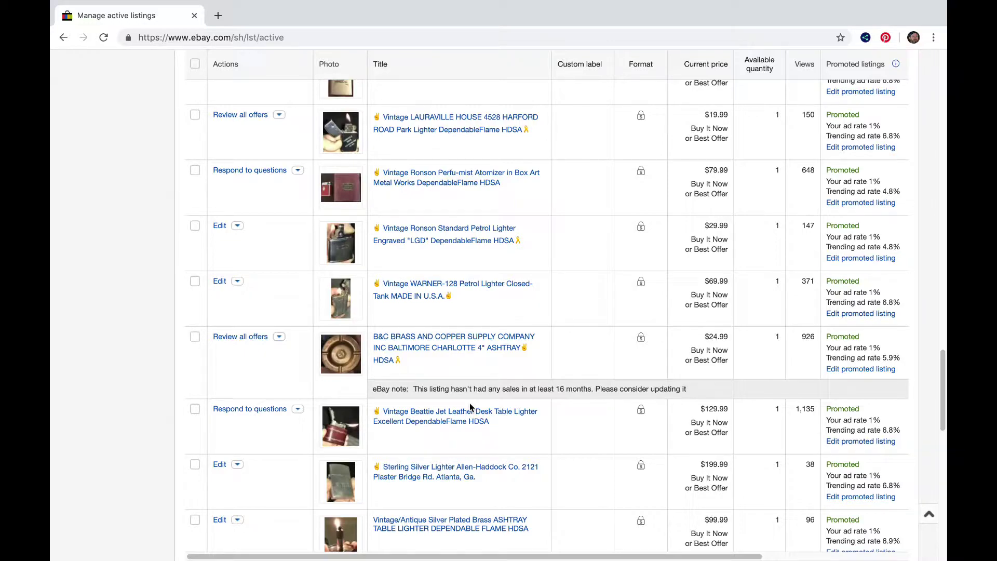
pyautogui.scroll(-7, 469, 403)
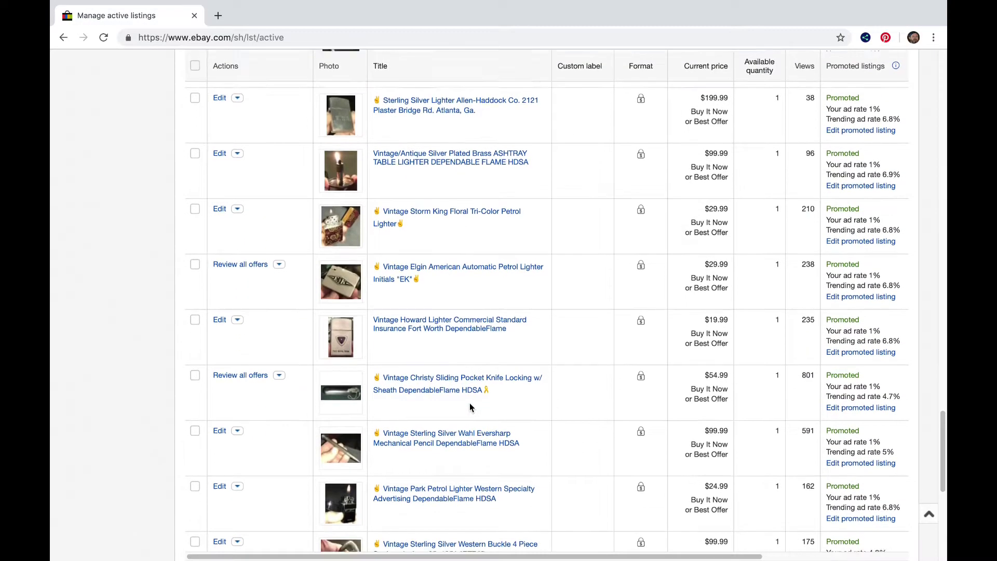
pyautogui.scroll(5, 469, 403)
pyautogui.scroll(1, 469, 404)
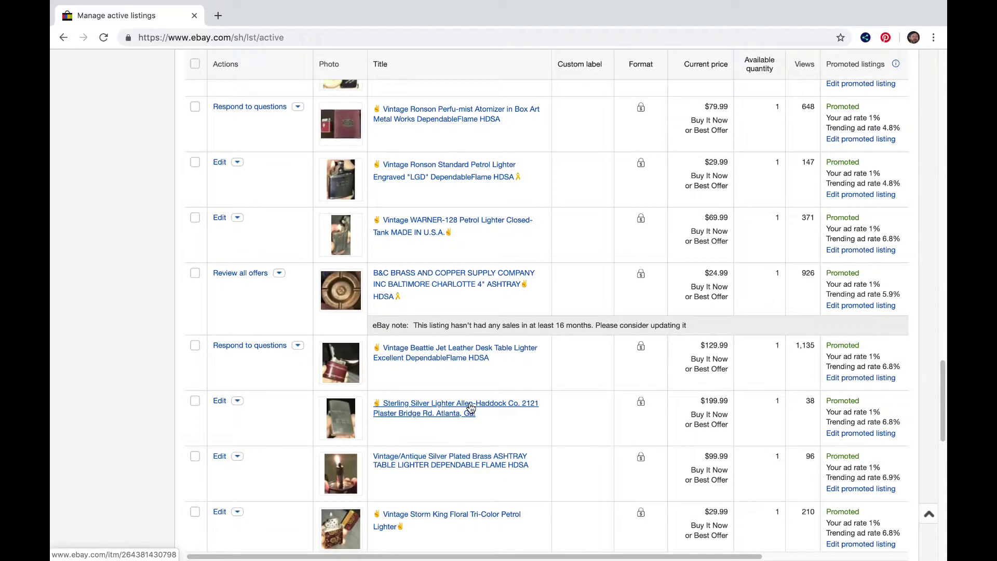
pyautogui.scroll(-1, 469, 407)
pyautogui.scroll(20, 469, 407)
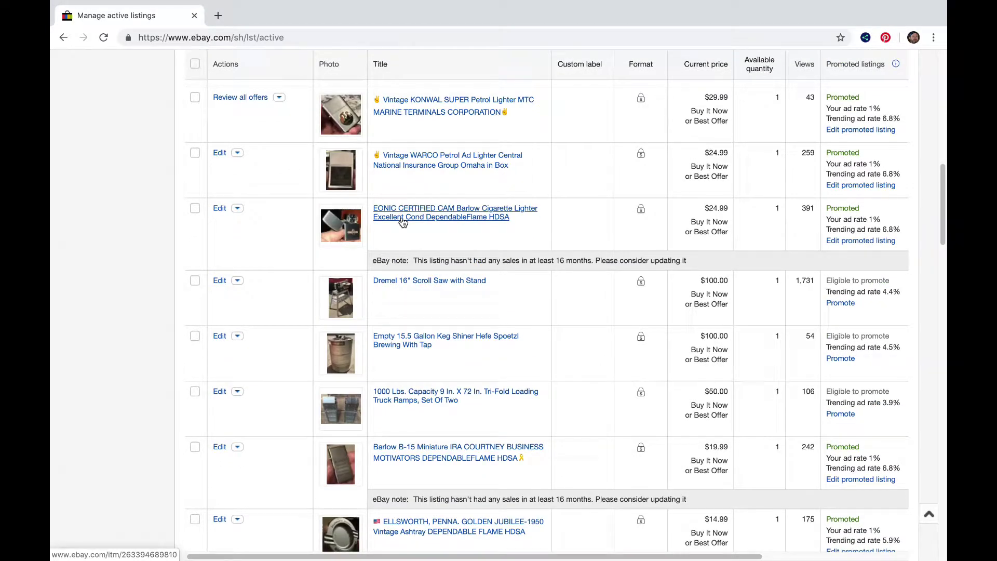
# Open the EONIC CERTIFIED CAM Barlow lighter listing and review its US $24.99 item page.
pyautogui.click(402, 222)
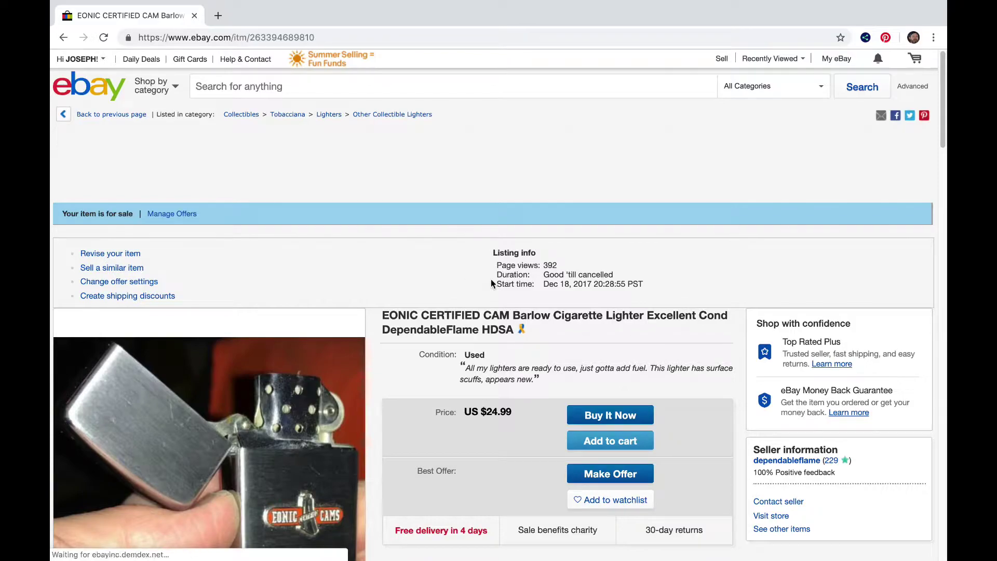
pyautogui.scroll(-5, 491, 281)
pyautogui.scroll(5, 491, 281)
pyautogui.scroll(-7, 306, 253)
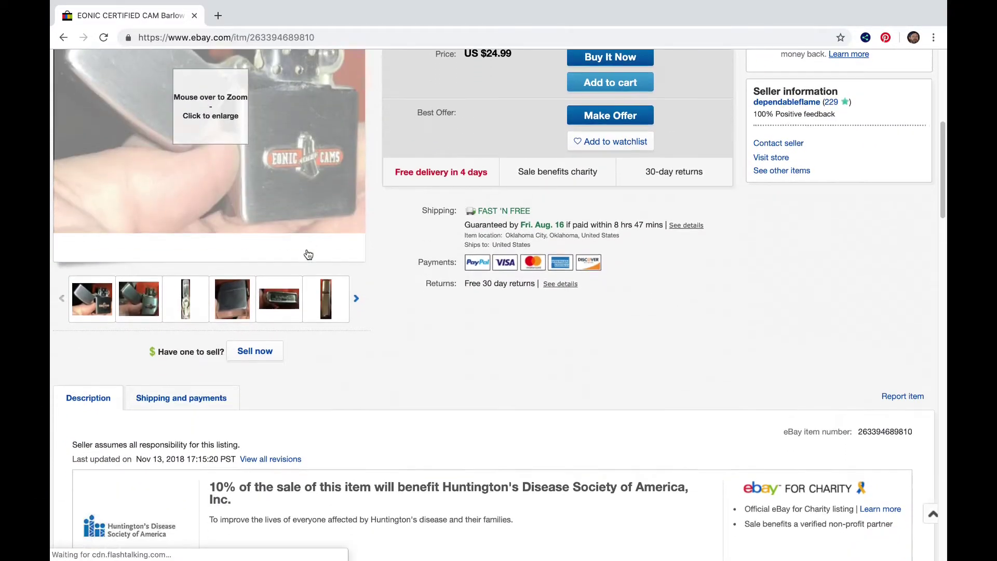
pyautogui.scroll(6, 308, 253)
pyautogui.scroll(1, 308, 254)
pyautogui.scroll(-11, 308, 253)
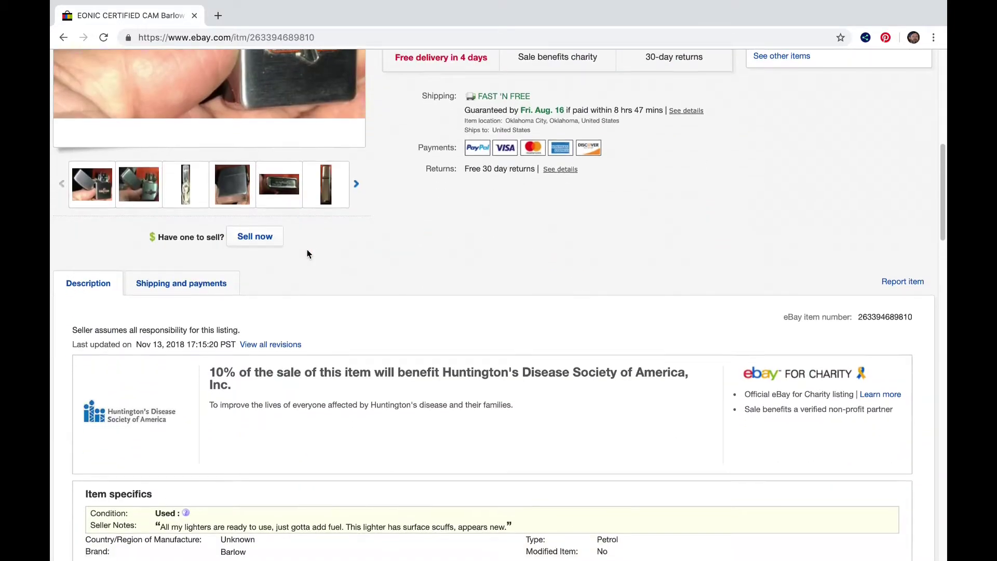
pyautogui.scroll(-5, 307, 253)
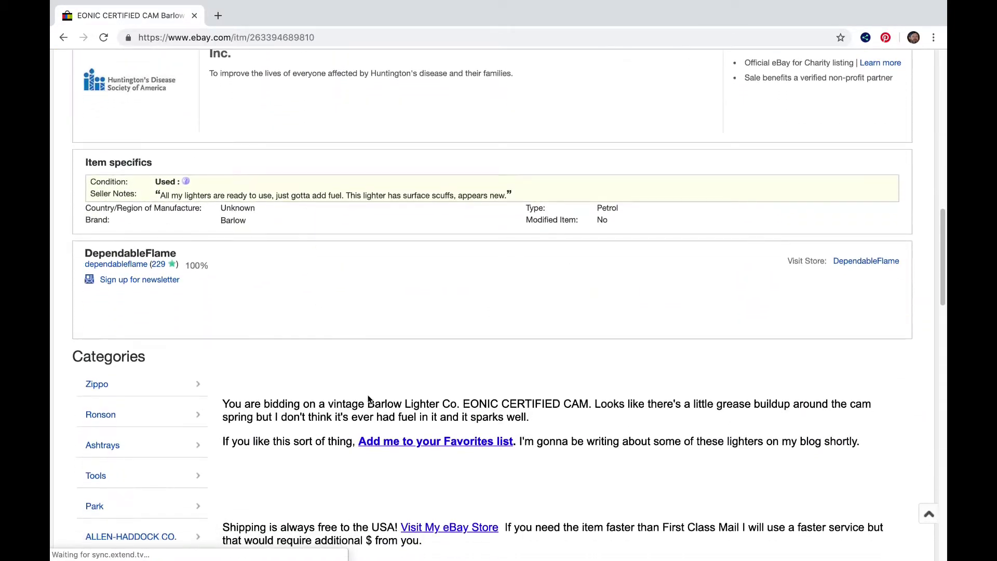
pyautogui.scroll(15, 389, 442)
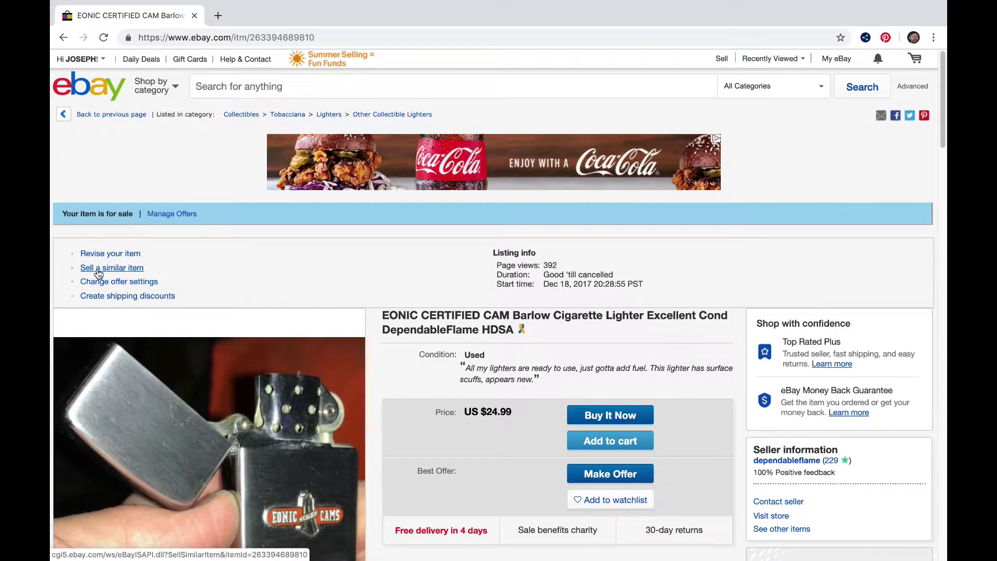
pyautogui.scroll(-15, 394, 293)
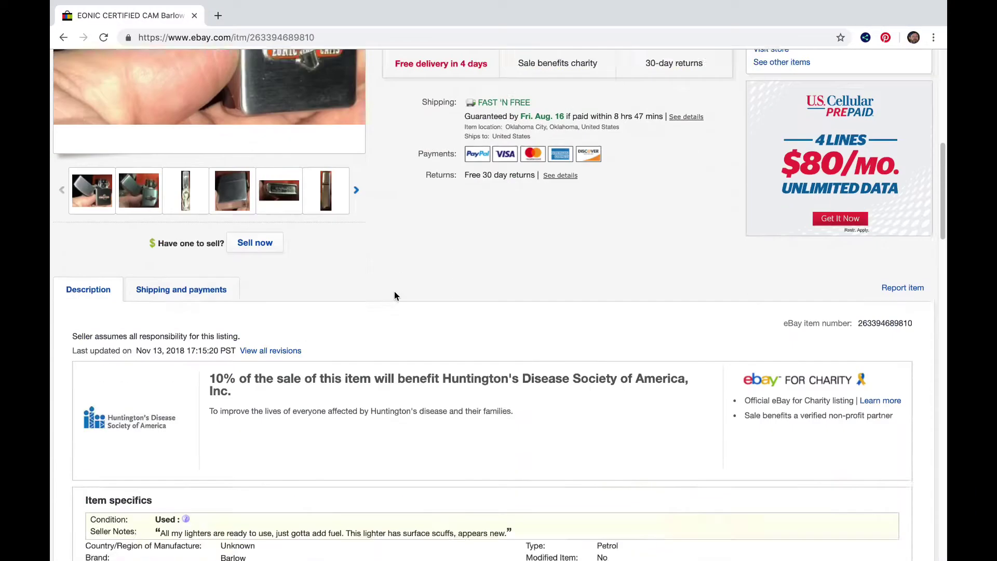
pyautogui.scroll(-5, 394, 290)
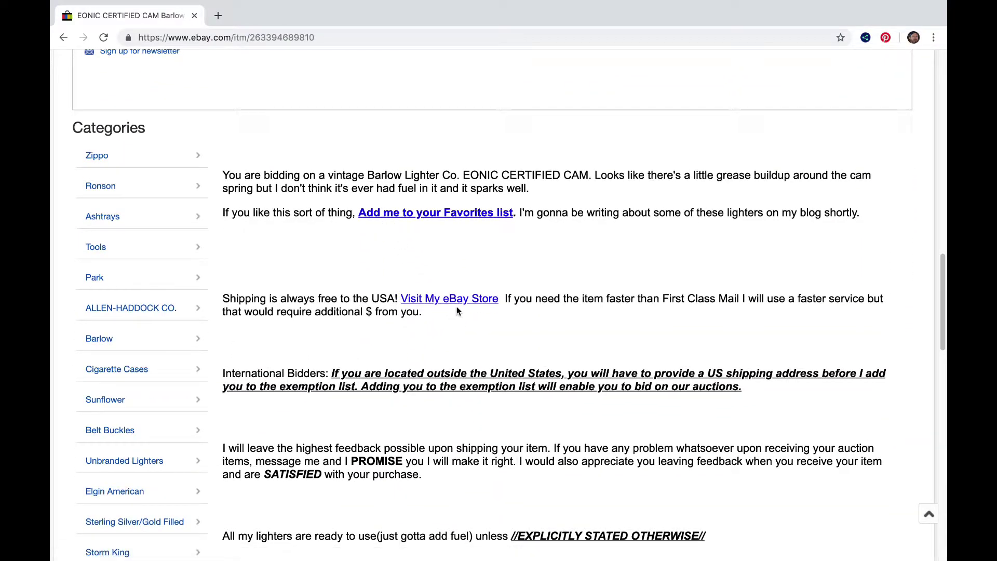
pyautogui.scroll(-3, 455, 303)
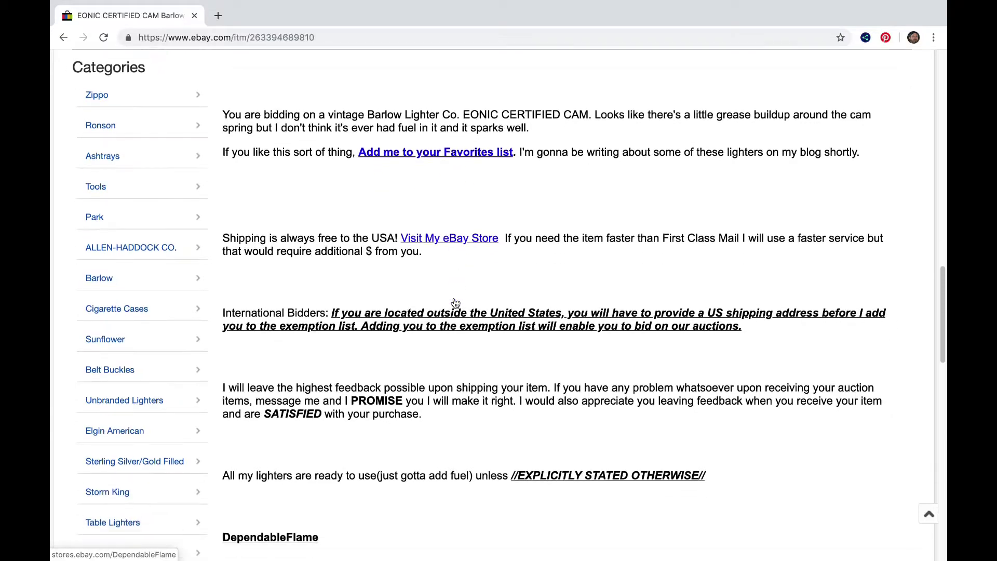
pyautogui.scroll(-5, 455, 303)
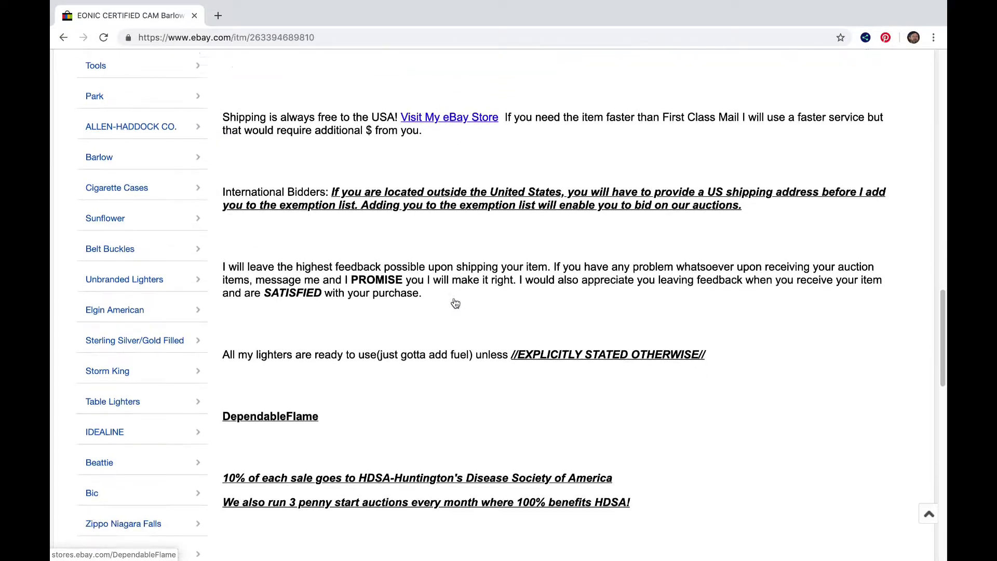
pyautogui.scroll(7, 456, 303)
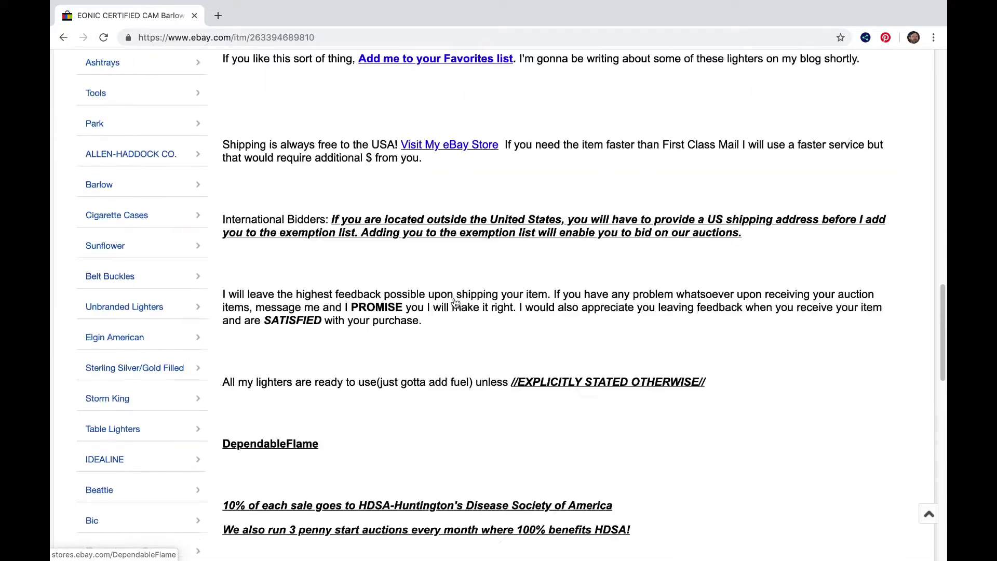
pyautogui.scroll(-3, 454, 303)
pyautogui.scroll(-3, 454, 303)
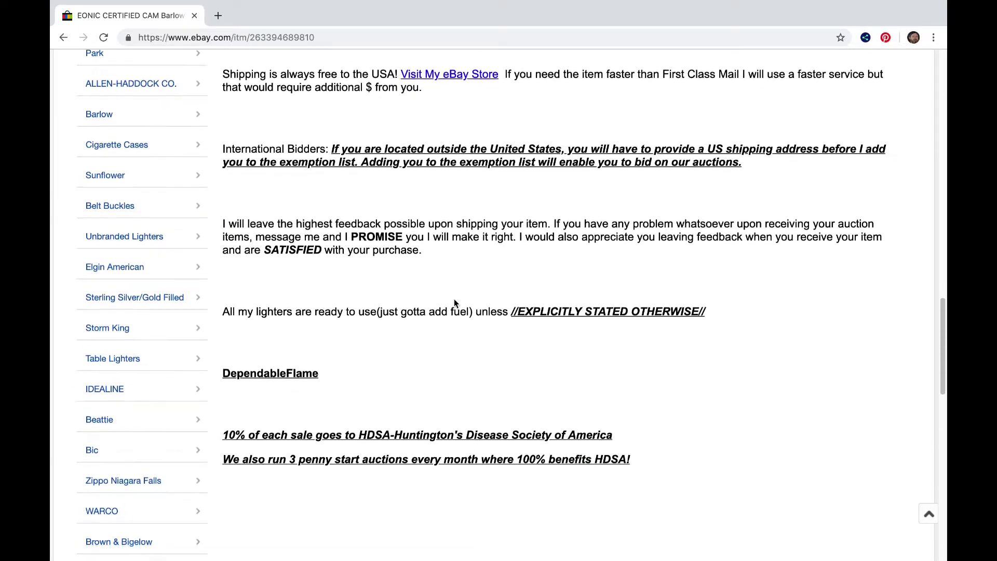
pyautogui.scroll(1, 454, 303)
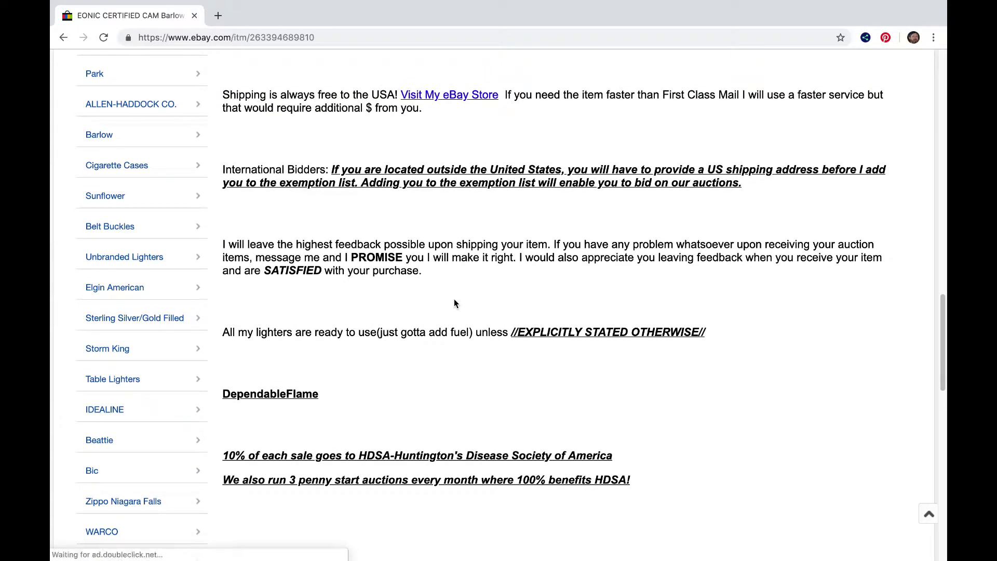
pyautogui.scroll(1, 453, 304)
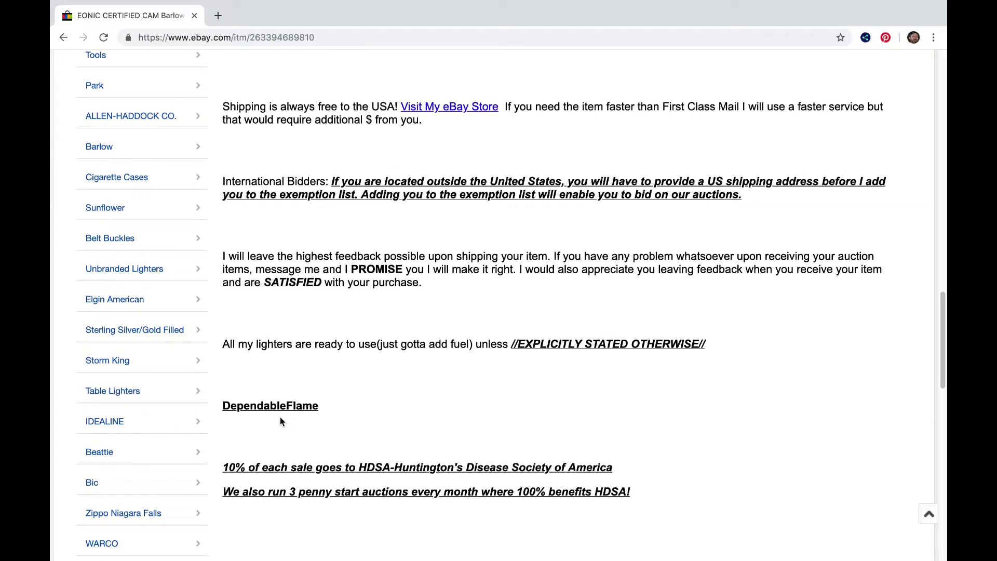
pyautogui.scroll(-1, 400, 296)
pyautogui.scroll(2, 401, 296)
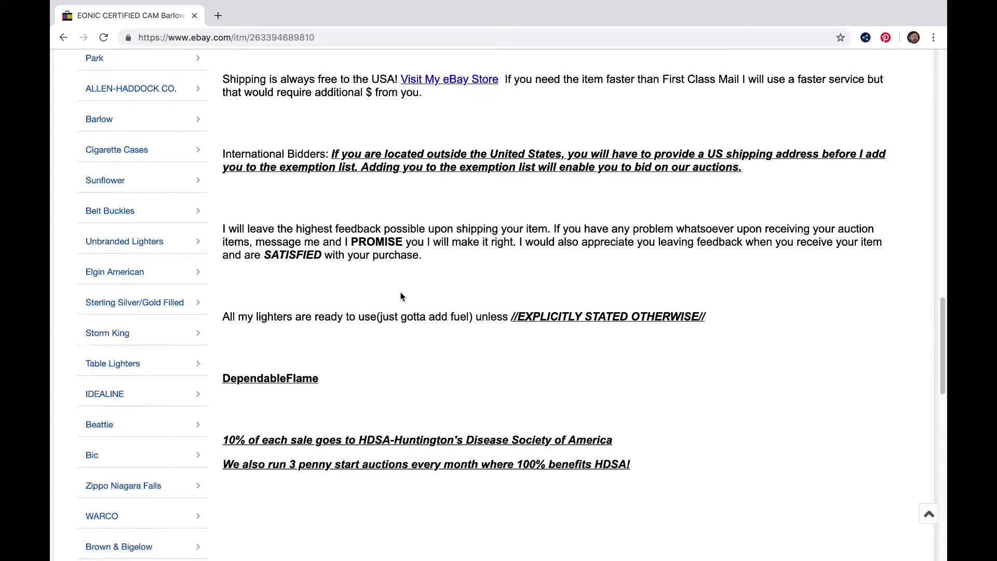
pyautogui.scroll(4, 405, 242)
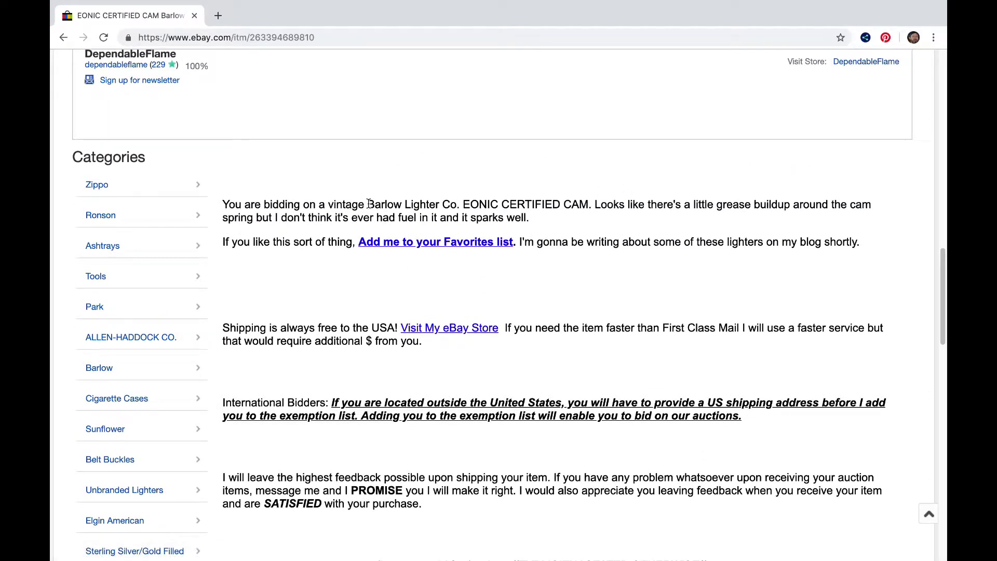
pyautogui.moveTo(368, 204); pyautogui.dragTo(424, 237)
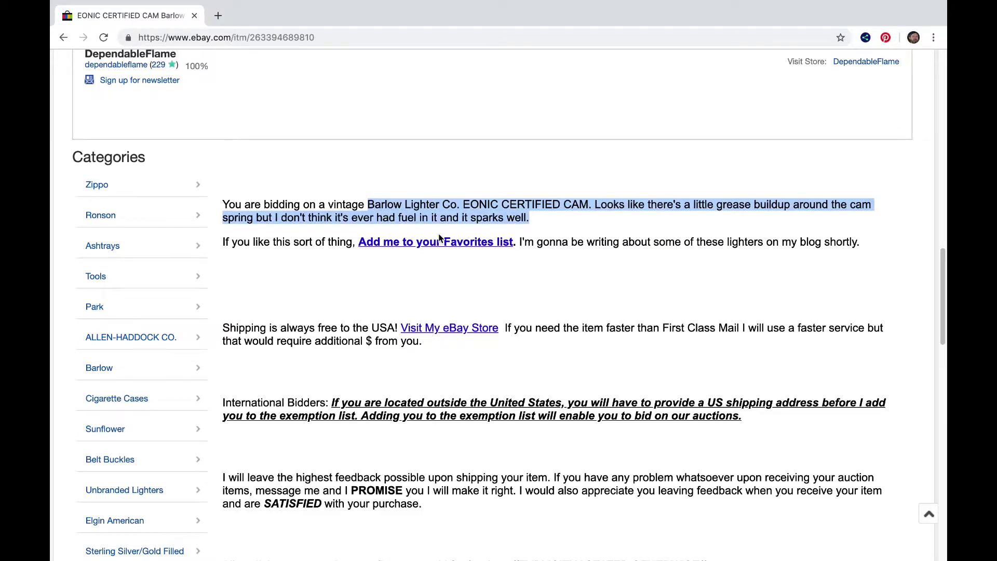
pyautogui.click(418, 223)
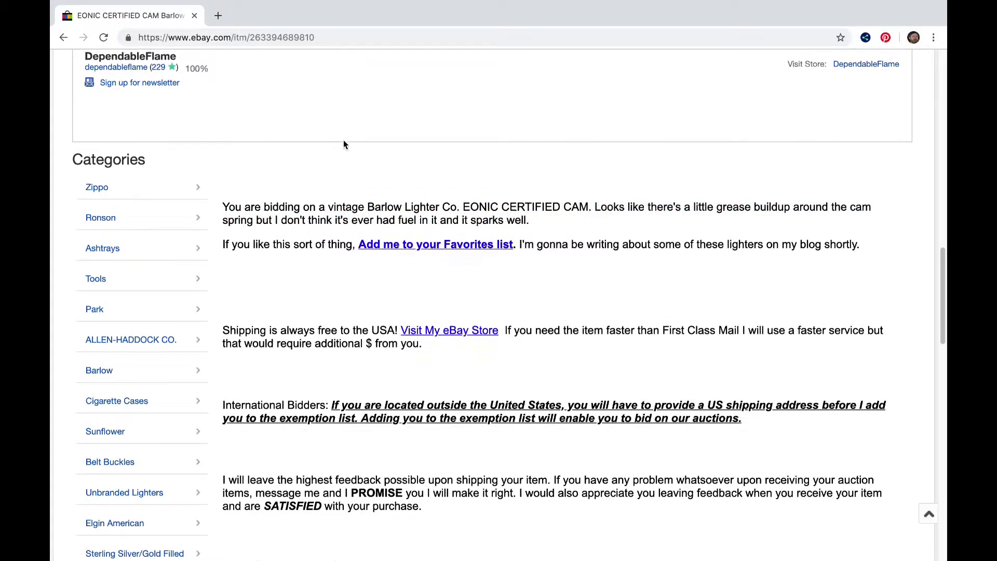
pyautogui.scroll(15, 347, 148)
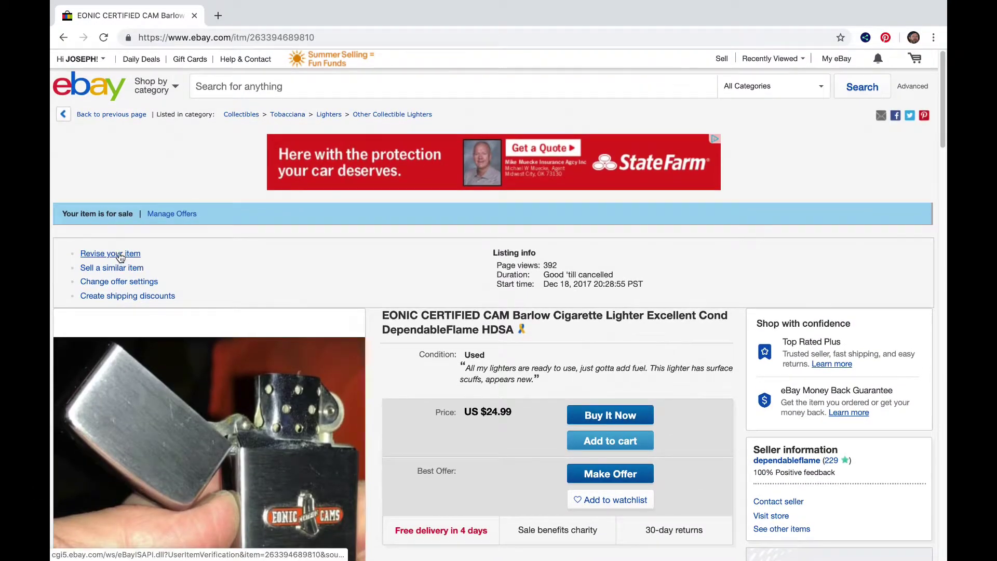
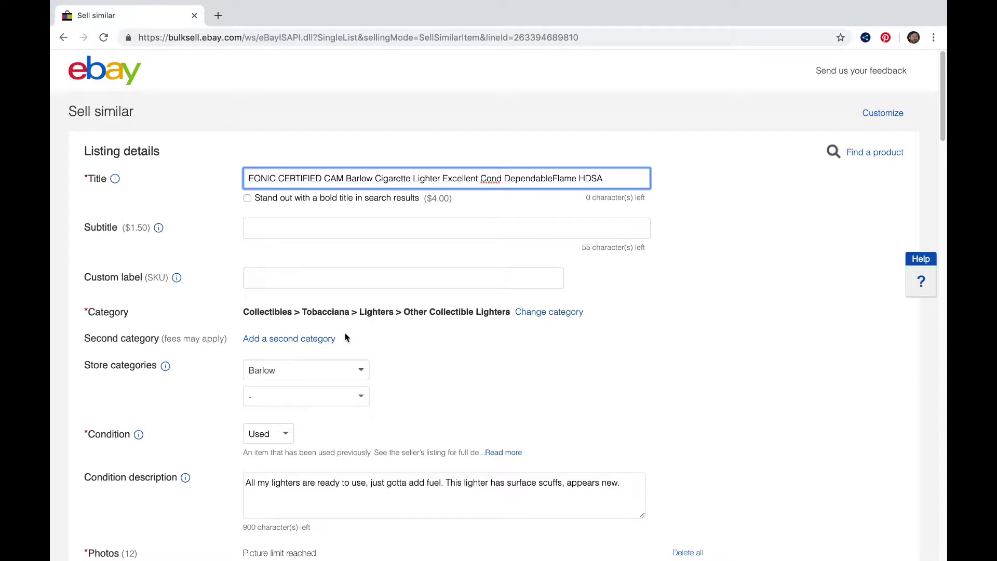
# Scroll down the Sell similar form prefilled from the EONIC CERTIFIED CAM Barlow lighter listing.
pyautogui.scroll(-1, 345, 336)
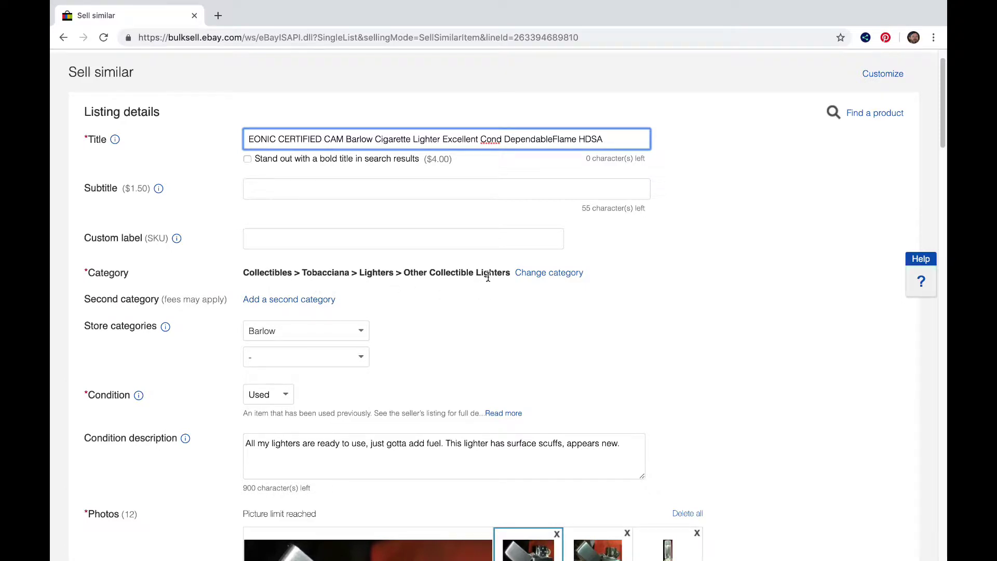
# Delete all 12 inherited photos in the Photos section, confirming with Yes.
pyautogui.scroll(-4, 315, 380)
pyautogui.scroll(-1, 318, 385)
pyautogui.scroll(-2, 316, 384)
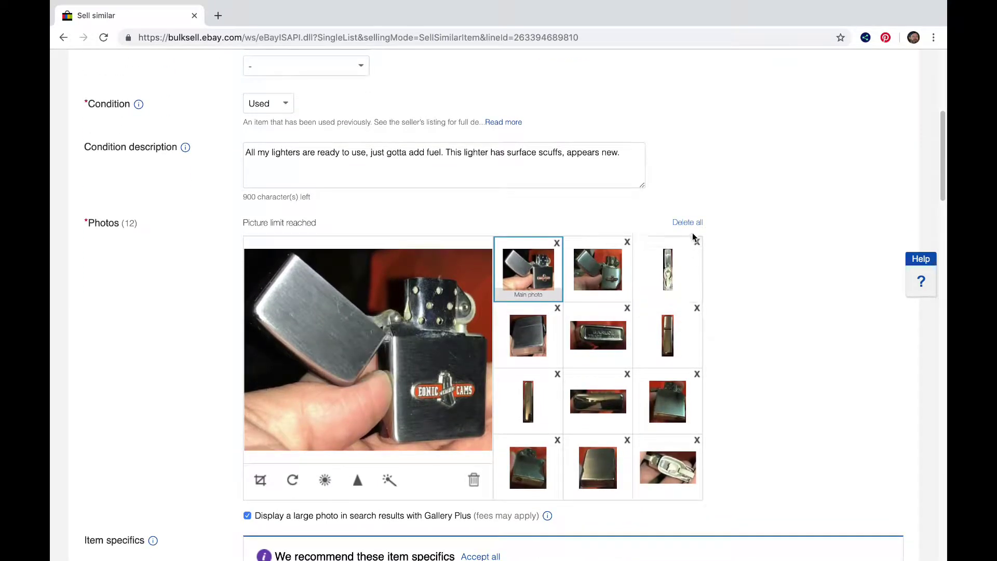
pyautogui.click(689, 224)
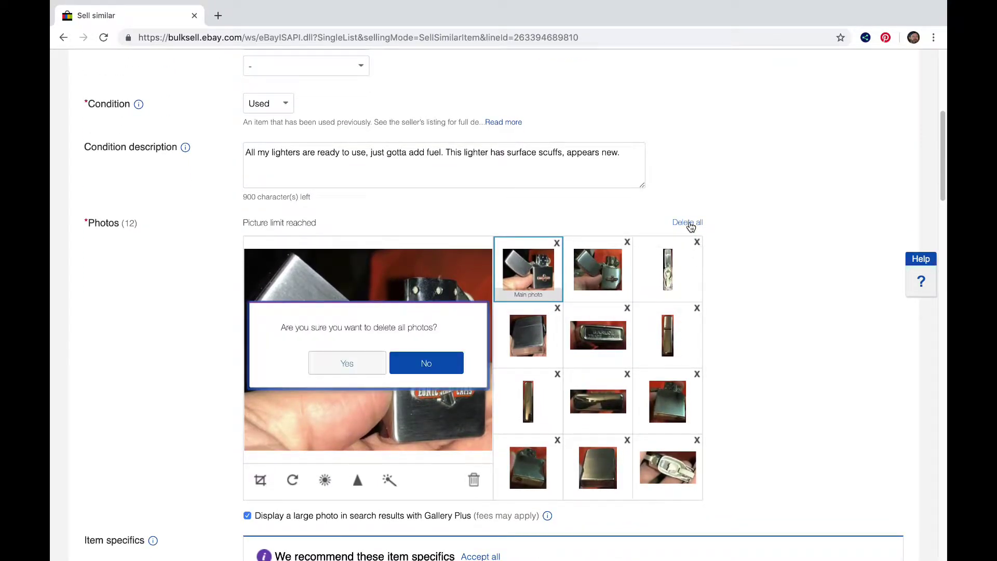
pyautogui.click(334, 370)
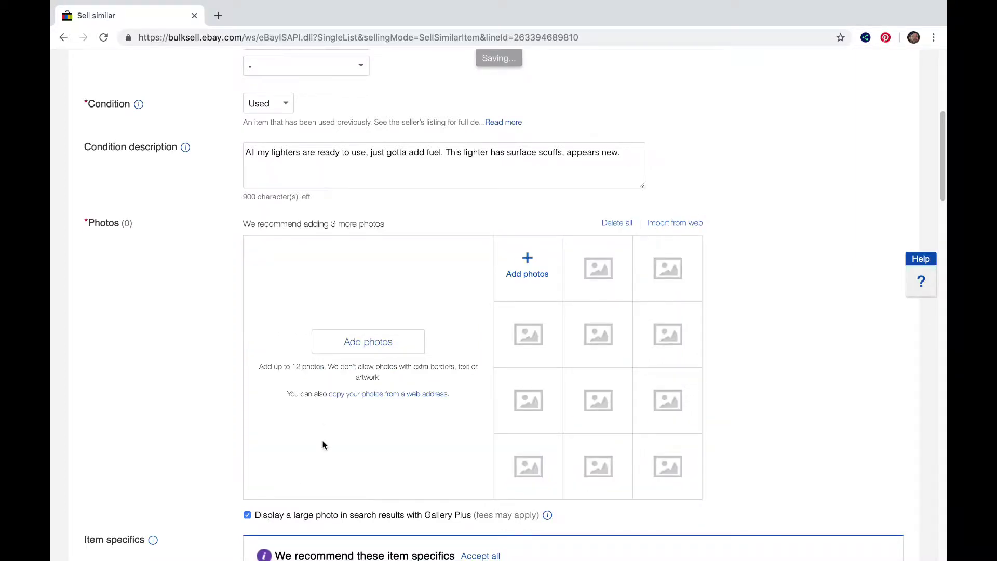
pyautogui.scroll(-5, 333, 367)
pyautogui.scroll(-7, 322, 430)
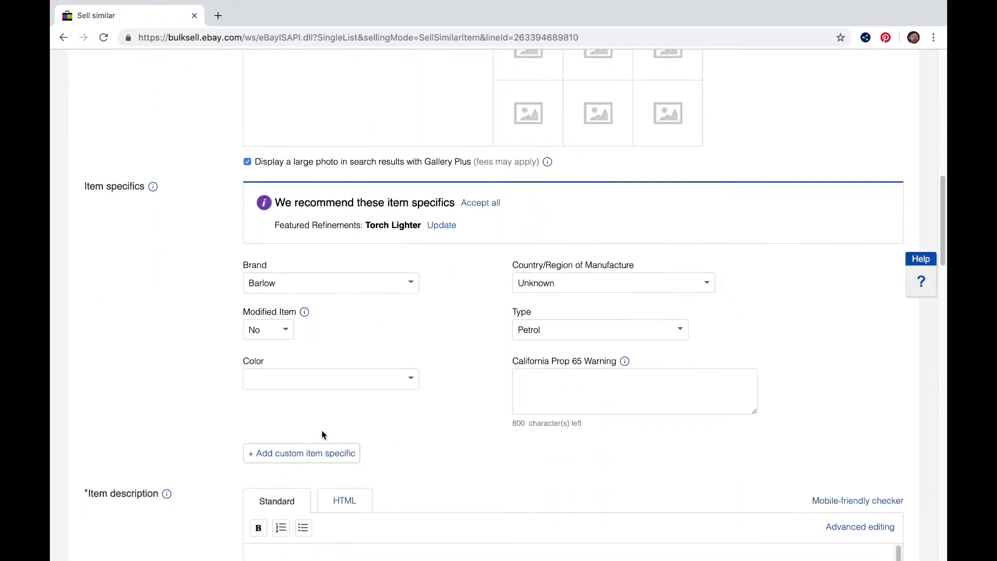
pyautogui.scroll(-1, 322, 430)
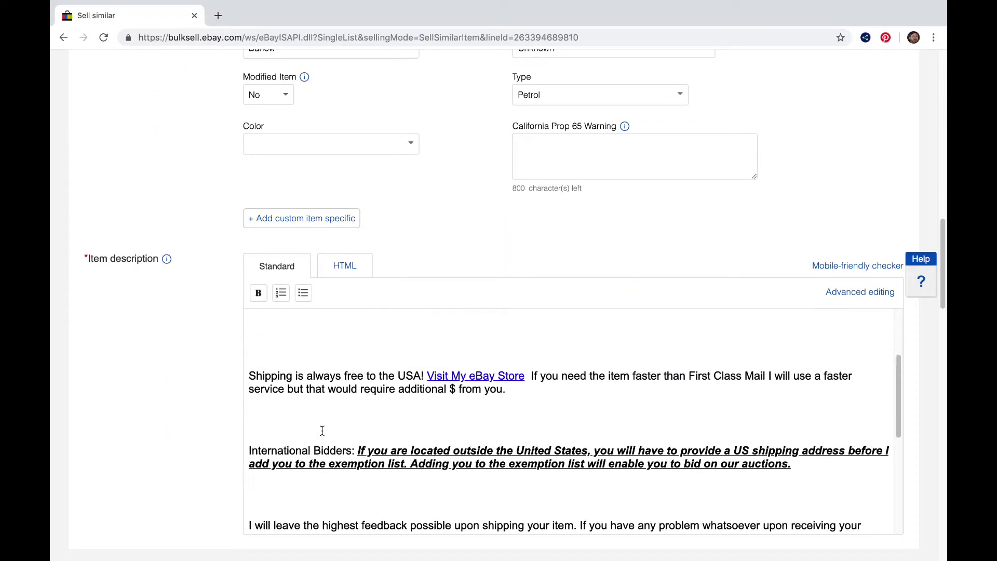
pyautogui.scroll(4, 321, 430)
pyautogui.scroll(-2, 157, 417)
pyautogui.scroll(-3, 157, 422)
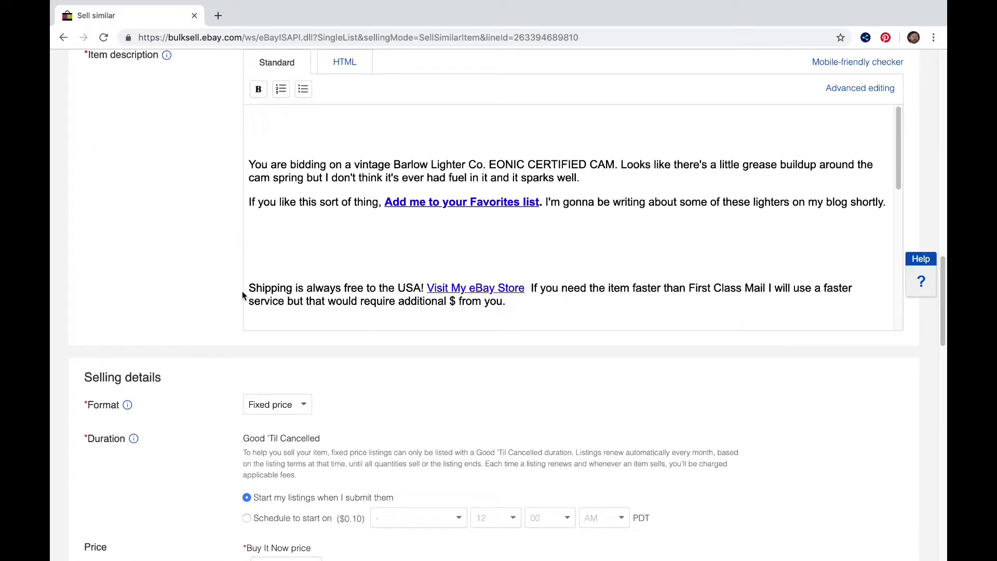
pyautogui.scroll(1, 369, 248)
pyautogui.scroll(3, 370, 248)
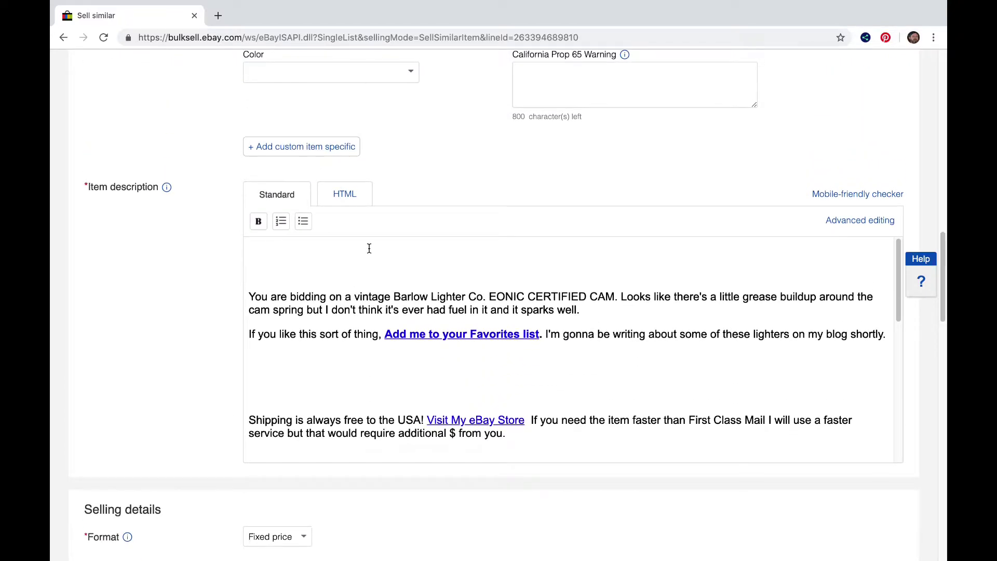
pyautogui.scroll(1, 369, 248)
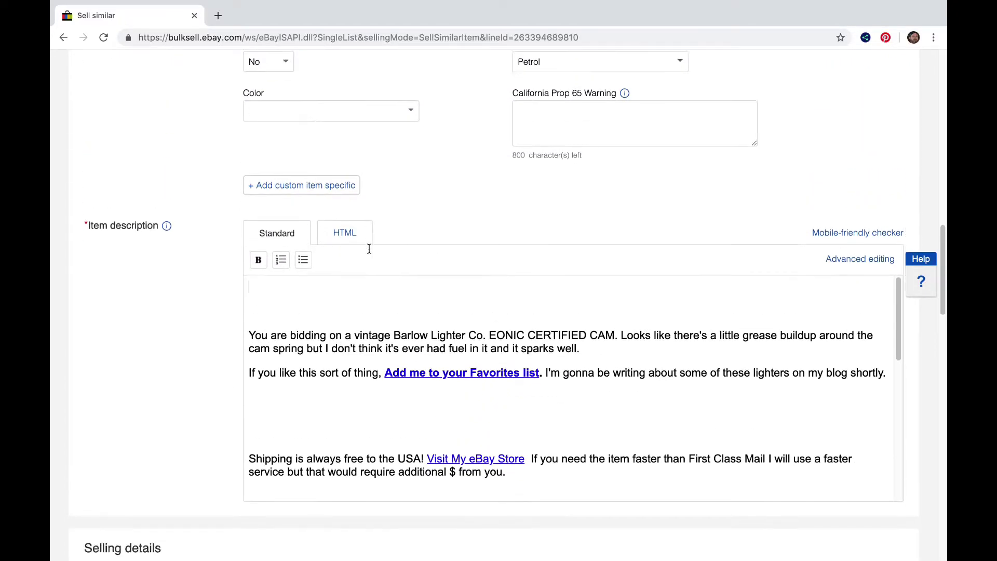
pyautogui.scroll(-2, 369, 248)
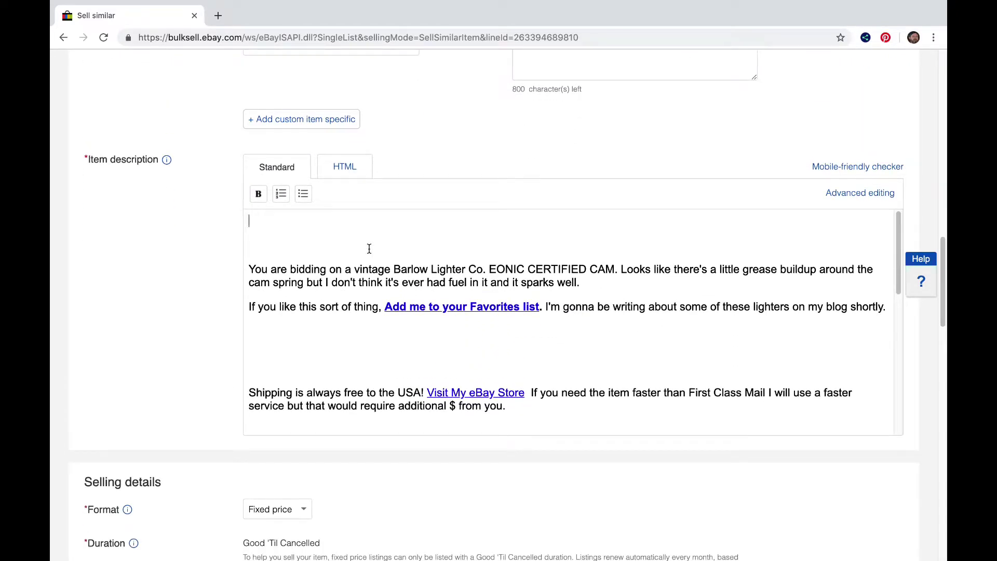
pyautogui.scroll(-3, 369, 248)
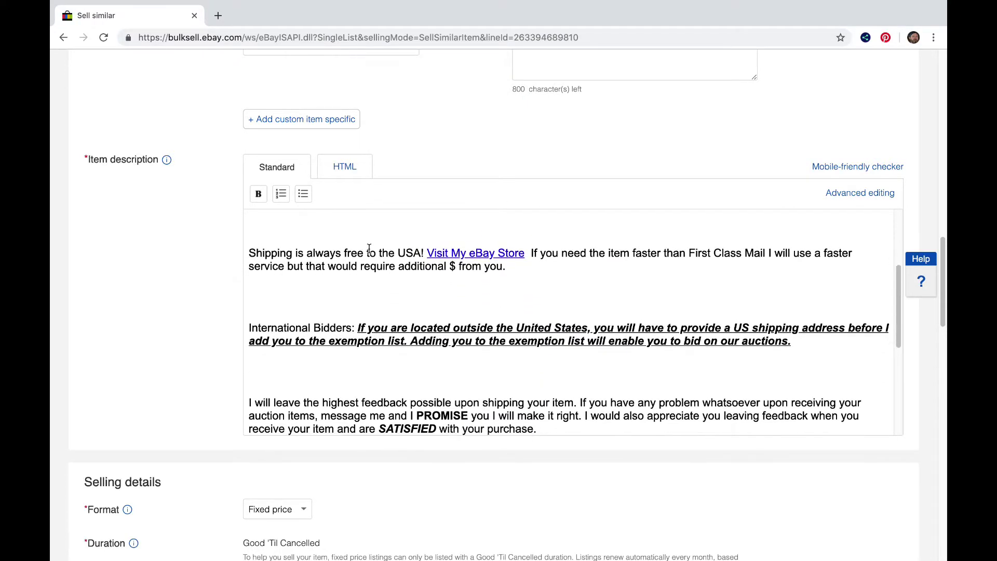
pyautogui.scroll(-5, 369, 248)
pyautogui.scroll(10, 369, 248)
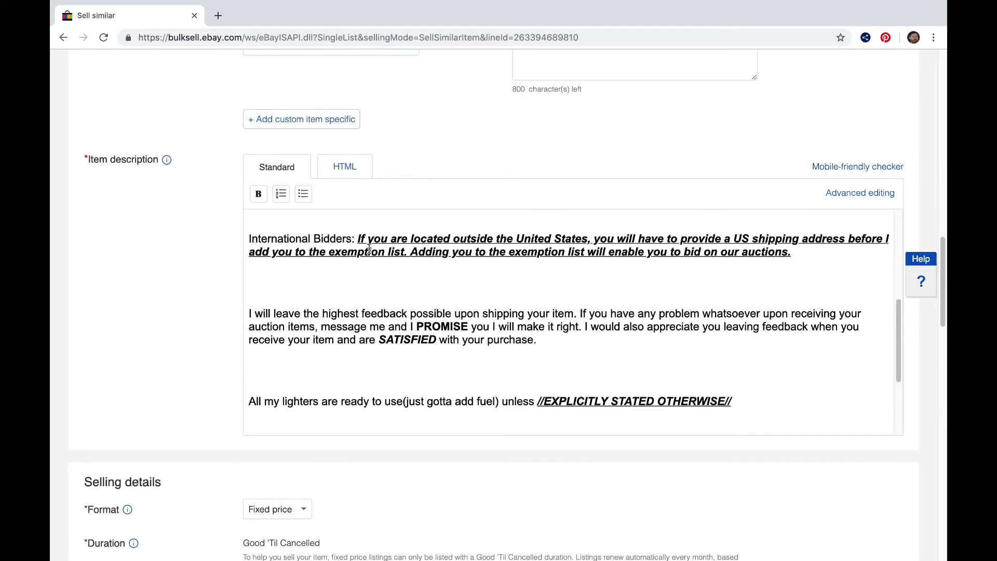
pyautogui.scroll(-12, 369, 248)
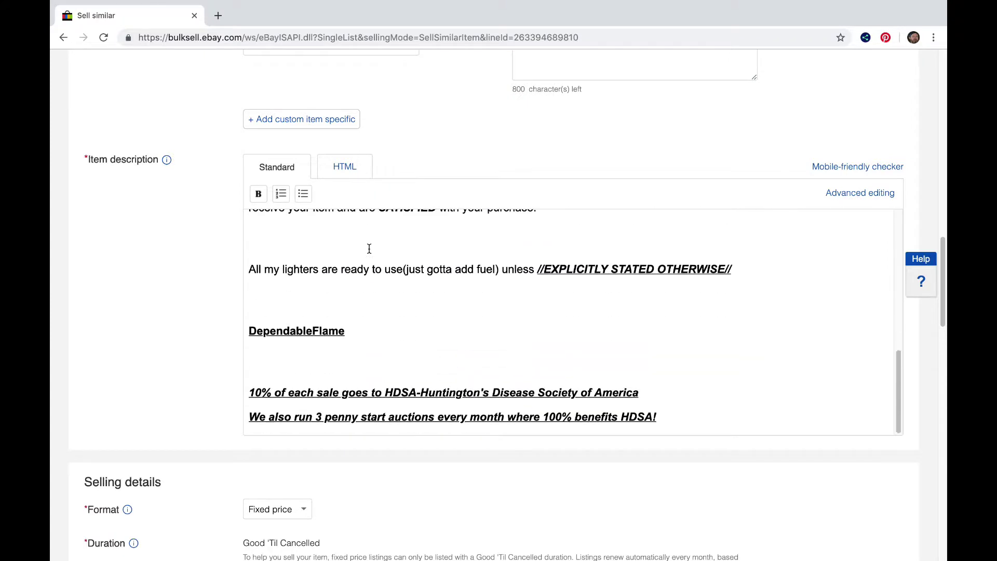
pyautogui.scroll(5, 369, 249)
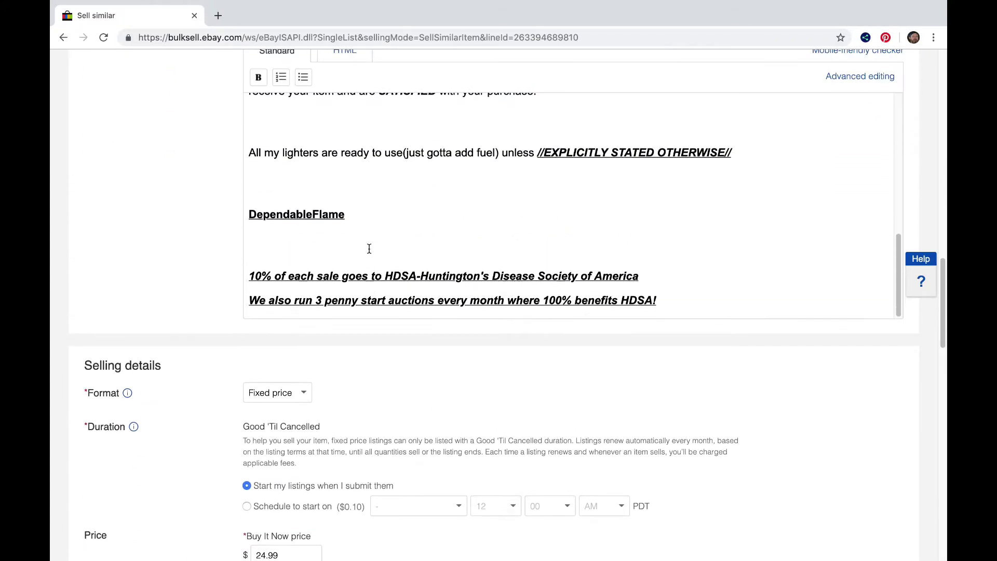
pyautogui.scroll(10, 370, 248)
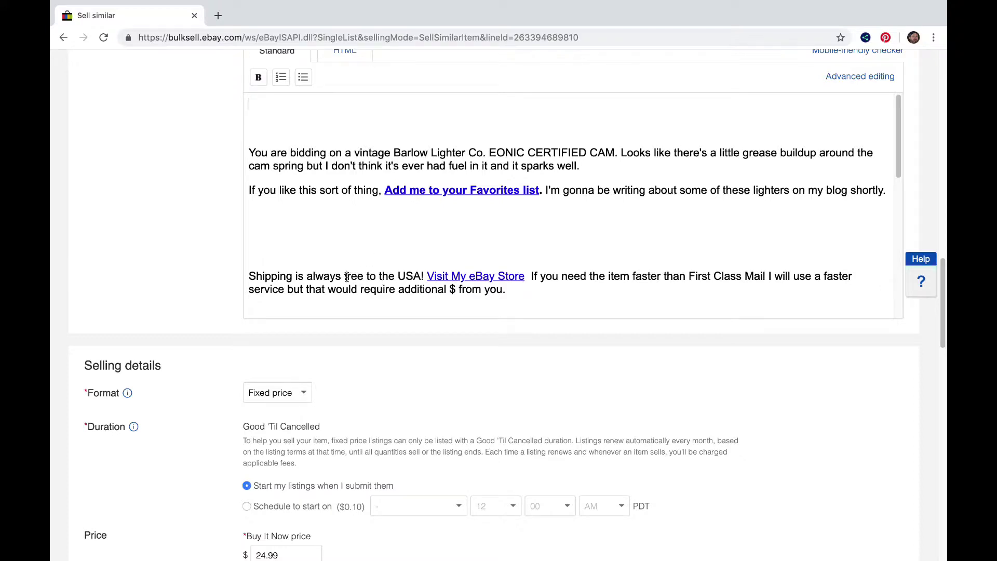
# Delete the old Barlow Lighter Co. EONIC CERTIFIED CAM details after 'vintage' in the description.
pyautogui.moveTo(344, 277); pyautogui.dragTo(291, 276)
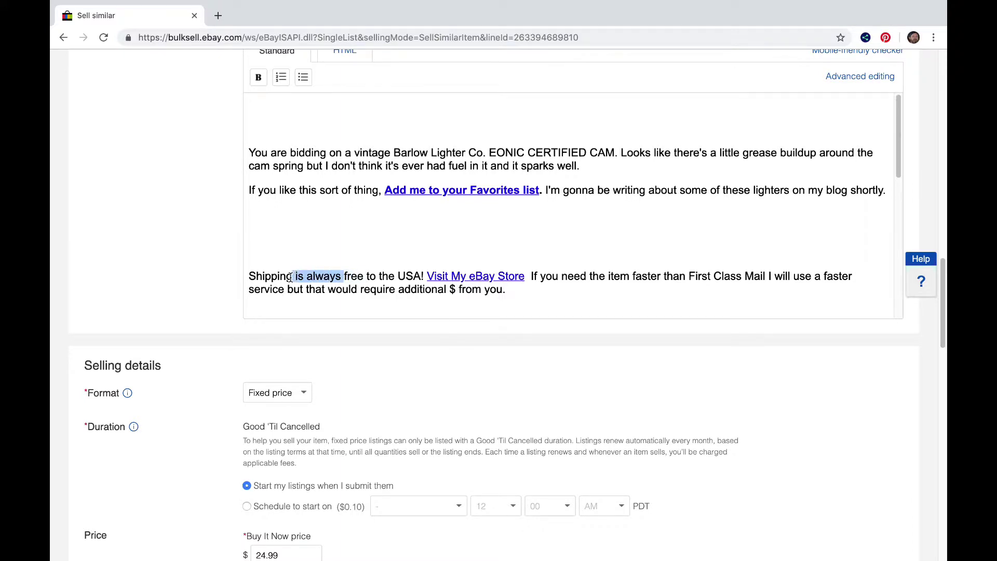
pyautogui.click(292, 239)
pyautogui.scroll(3, 619, 201)
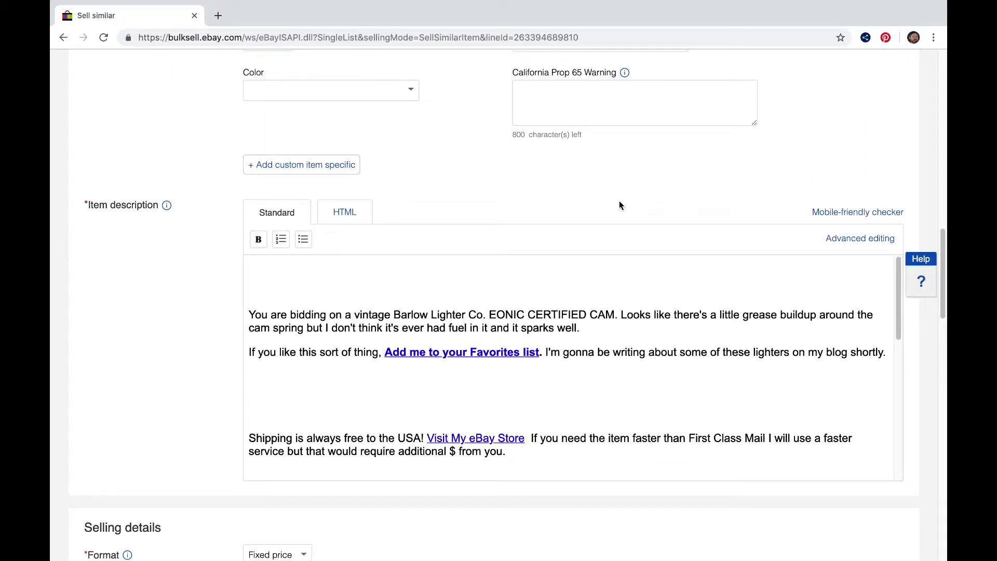
pyautogui.scroll(-2, 627, 294)
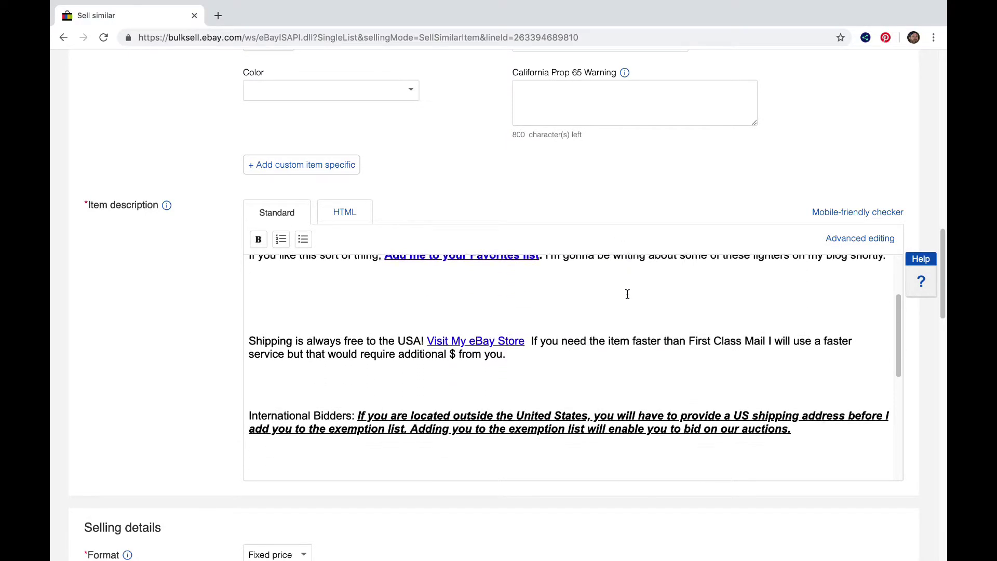
pyautogui.scroll(-5, 627, 294)
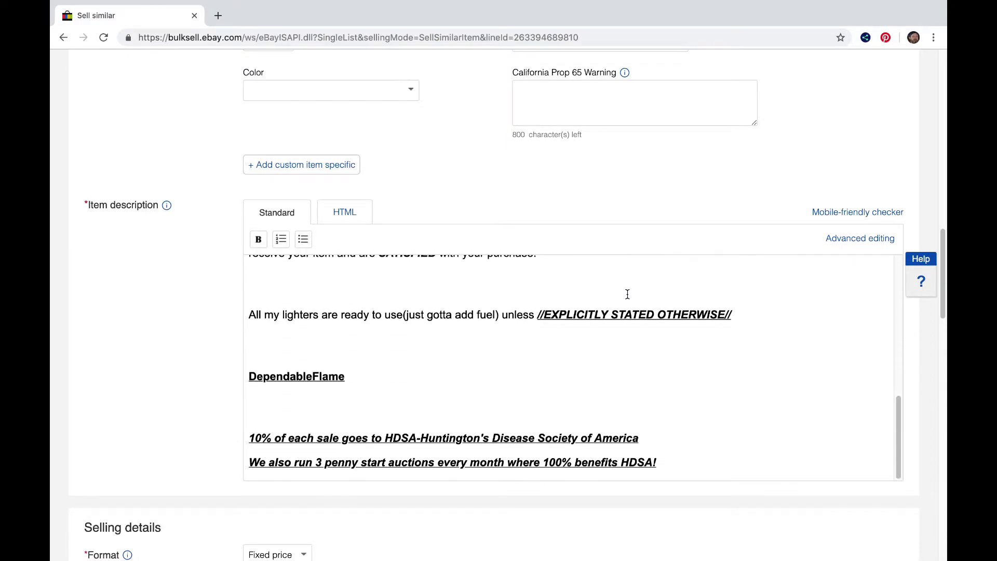
pyautogui.scroll(7, 627, 294)
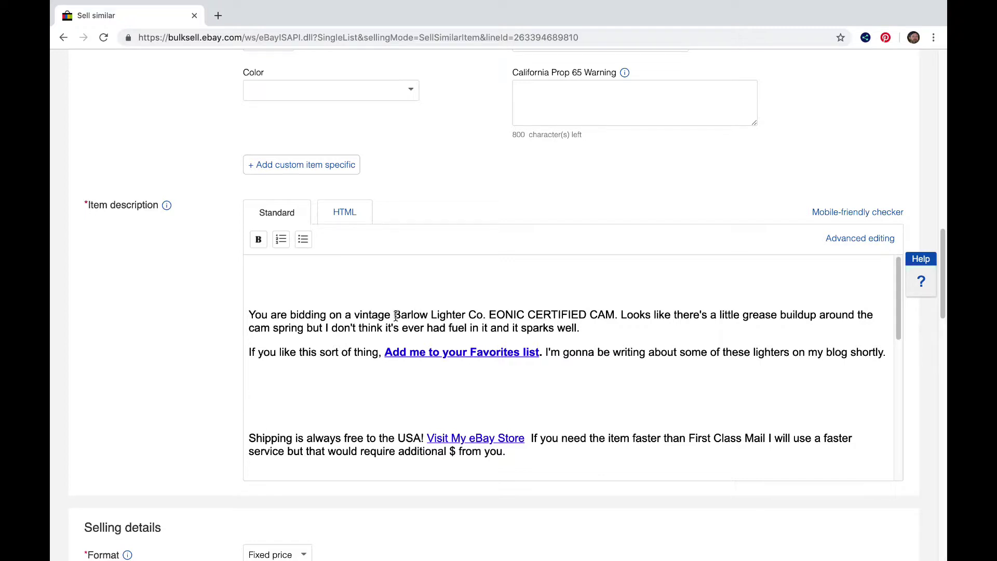
pyautogui.moveTo(395, 316); pyautogui.dragTo(590, 332)
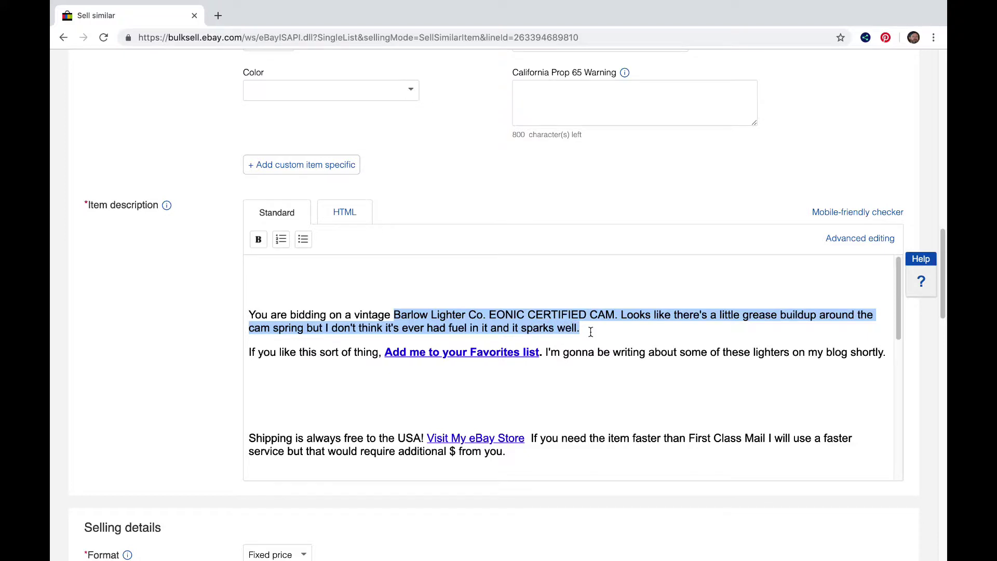
pyautogui.press('BackSpace')
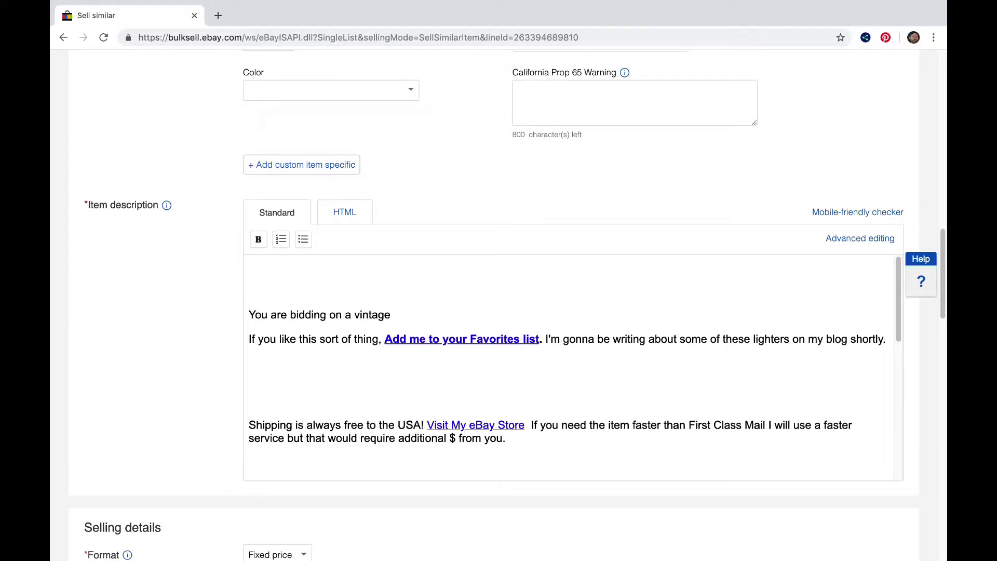
# Type 'Ronson Whirlwind Petrol Lighter with engraved initials "A.W." This lighter shows wear, dings and some corrosion.'.
pyautogui.write('Ronson')
pyautogui.write(' Whir')
pyautogui.write('lwind ')
pyautogui.write('Pwtre')
pyautogui.press('BackSpace')
pyautogui.press('BackSpace')
pyautogui.press('BackSpace')
pyautogui.press('BackSpace')
pyautogui.write('etrol Lighter')
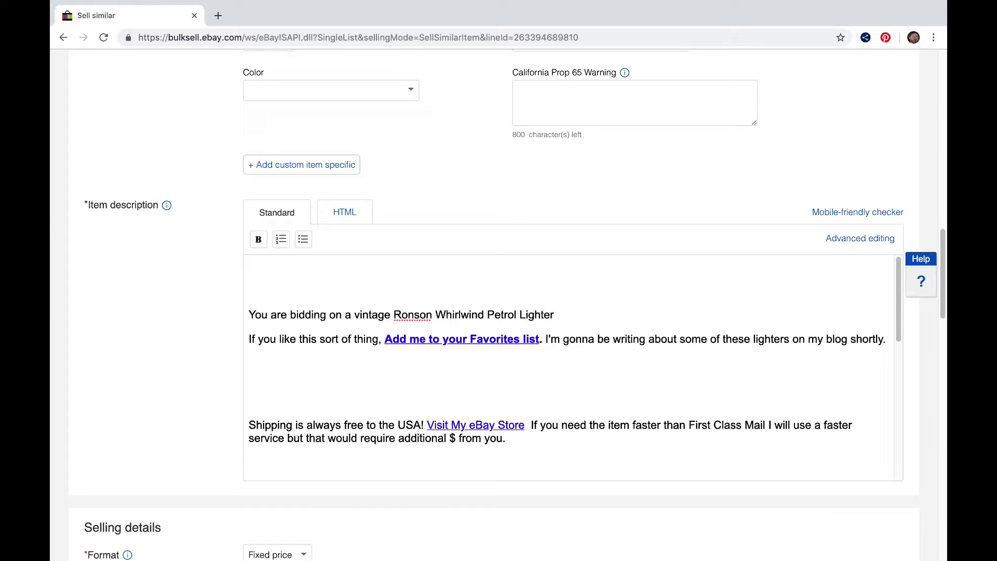
pyautogui.write(' with')
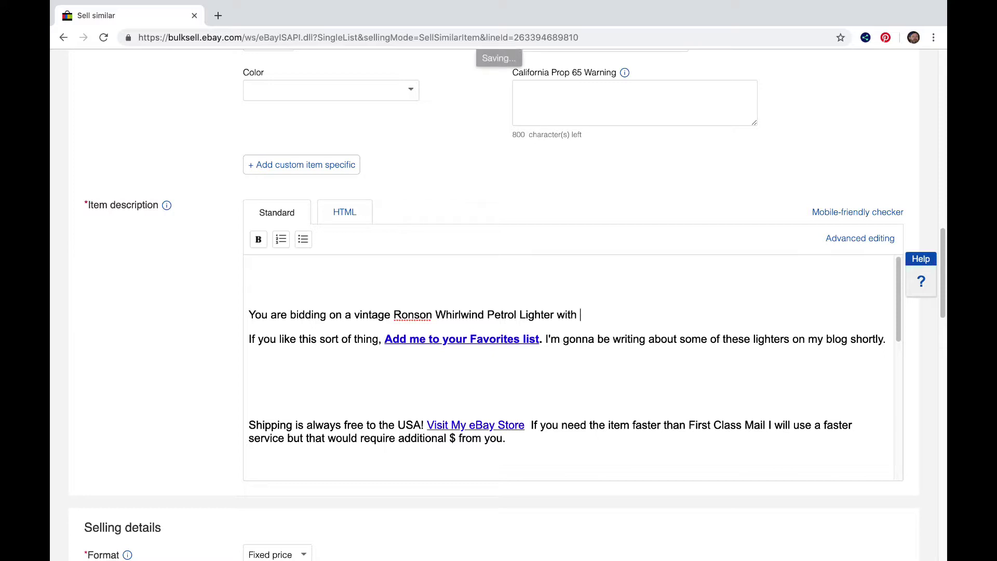
pyautogui.write('eng')
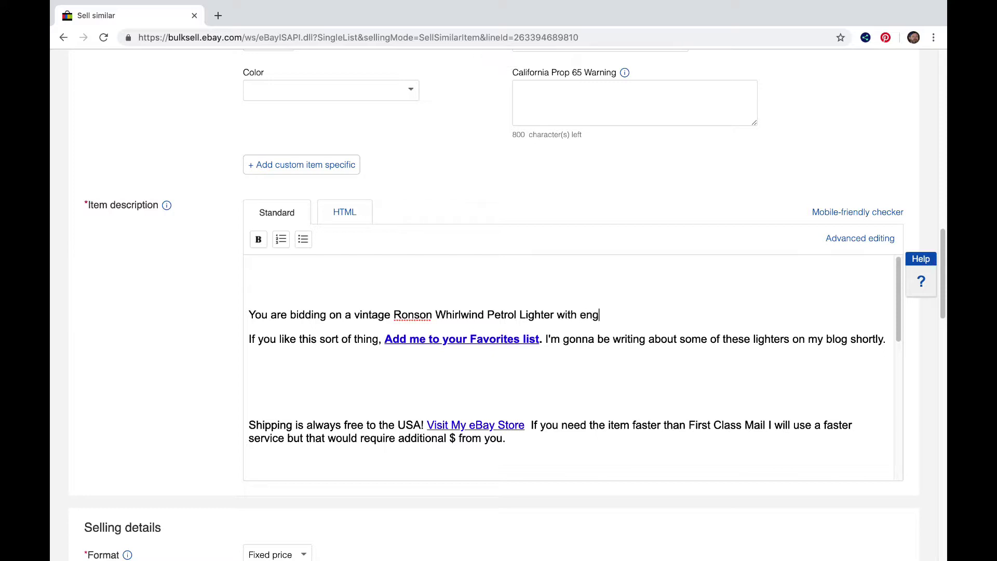
pyautogui.write('ravewd')
pyautogui.press('BackSpace')
pyautogui.press('BackSpace')
pyautogui.press('BackSpace')
pyautogui.write('d initials "A.')
pyautogui.write('W."')
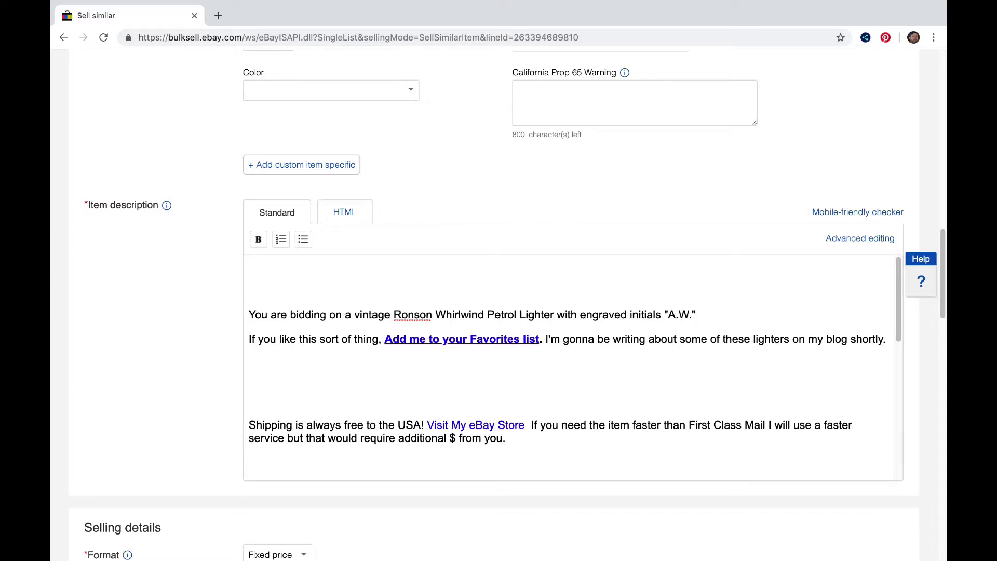
pyautogui.write(' This lighter shows')
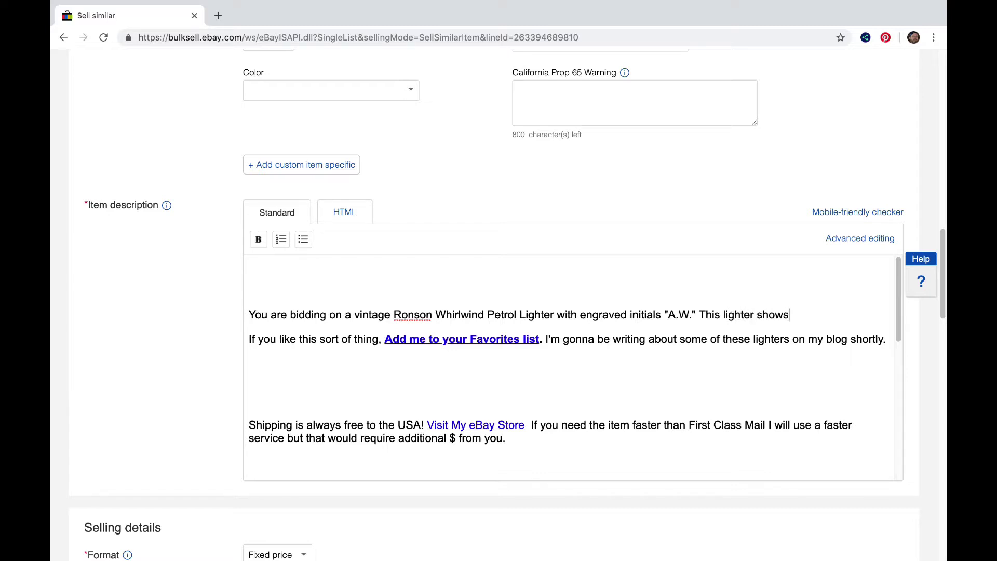
pyautogui.write(' wear, dings and ')
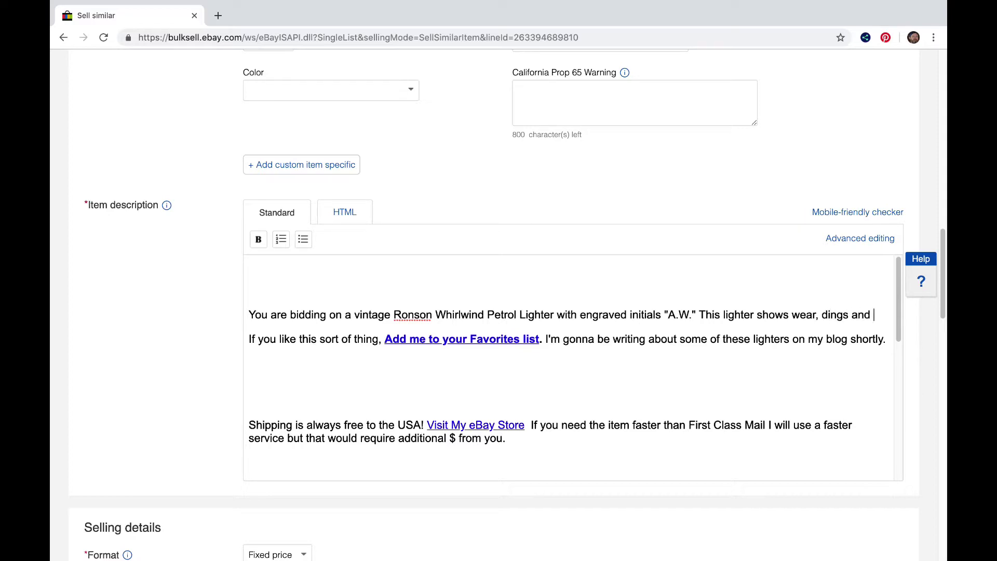
pyautogui.write('some corrosion.')
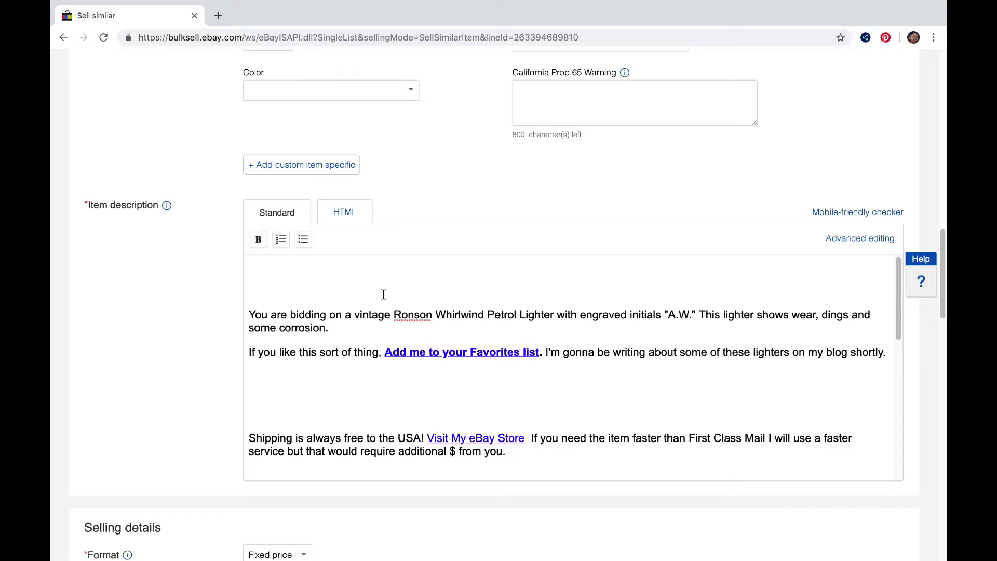
# Scroll through the rewritten Ronson lighter description to review it, then toward the Fees and List item buttons.
pyautogui.scroll(2, 384, 350)
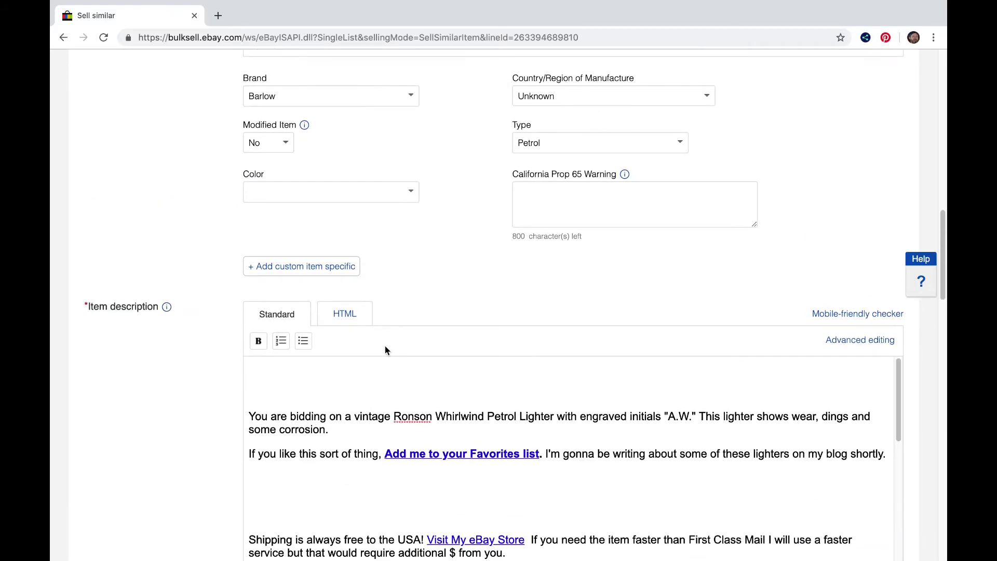
pyautogui.scroll(-4, 403, 267)
pyautogui.scroll(1, 402, 265)
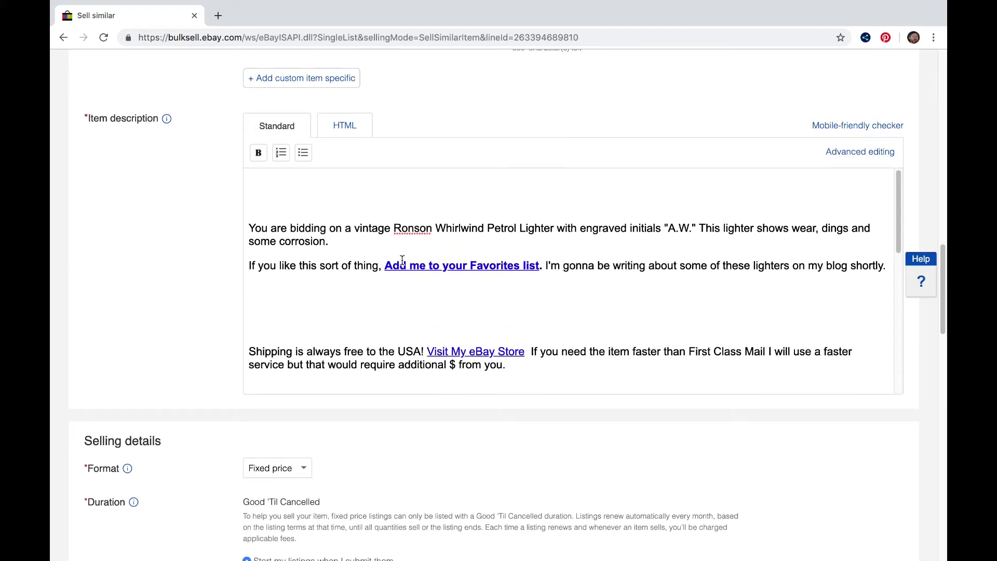
pyautogui.scroll(1, 403, 261)
pyautogui.press('Right')
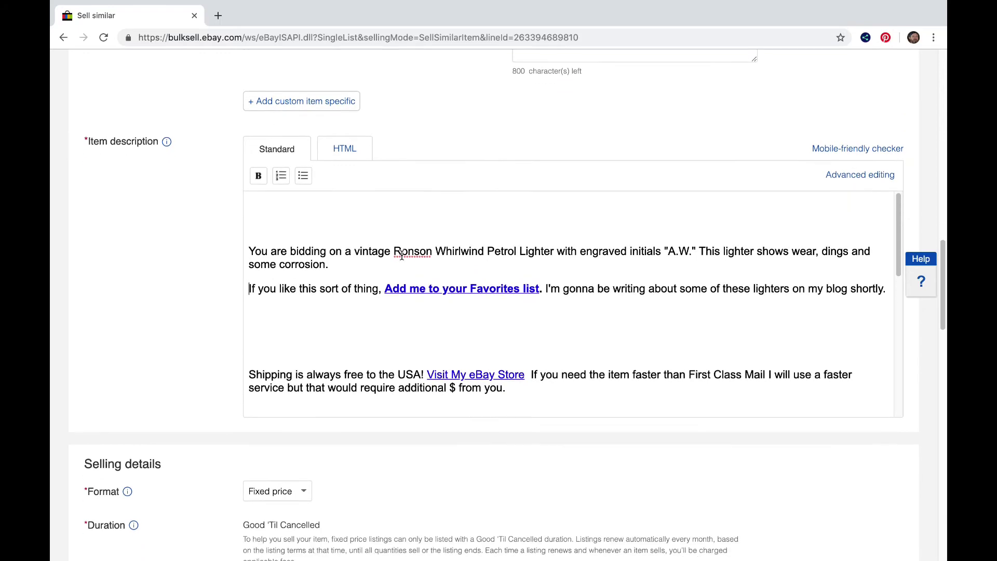
pyautogui.scroll(-10, 402, 254)
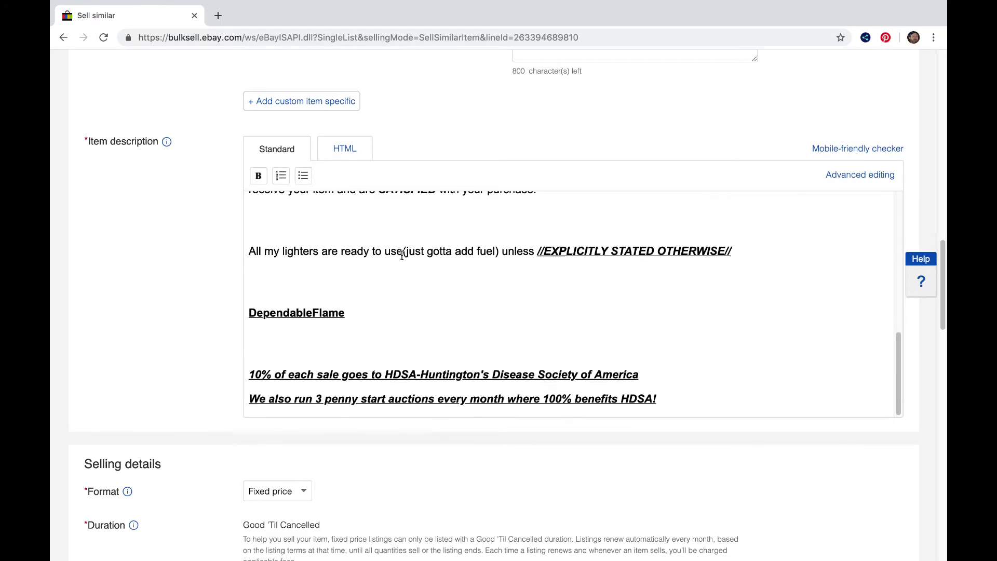
pyautogui.scroll(-3, 402, 255)
pyautogui.scroll(5, 402, 254)
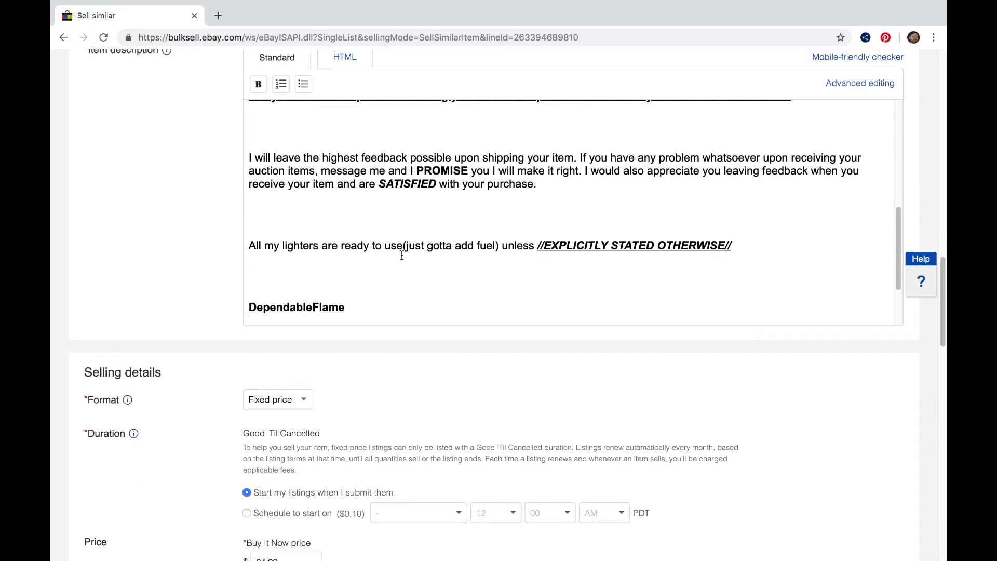
pyautogui.scroll(2, 402, 255)
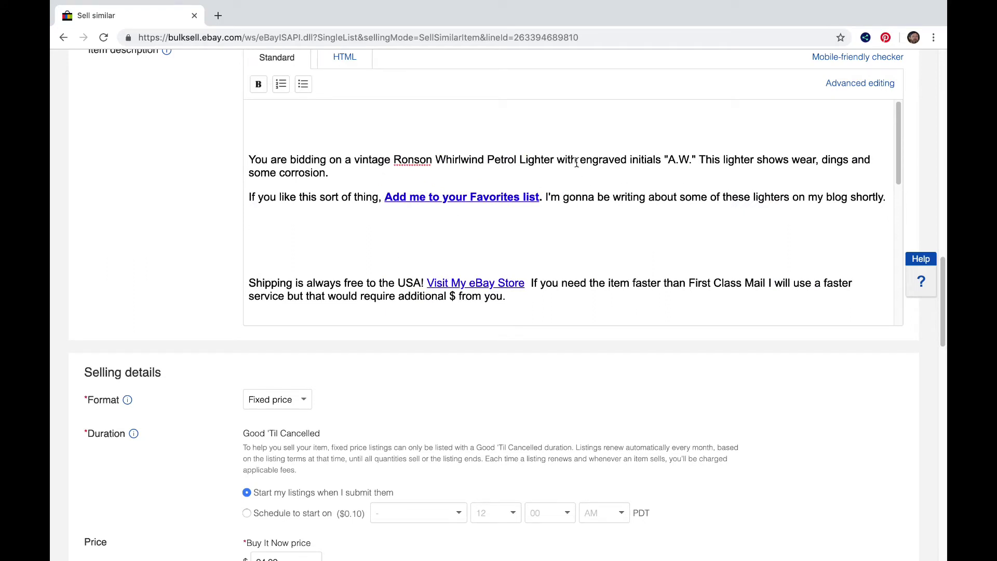
pyautogui.scroll(4, 576, 162)
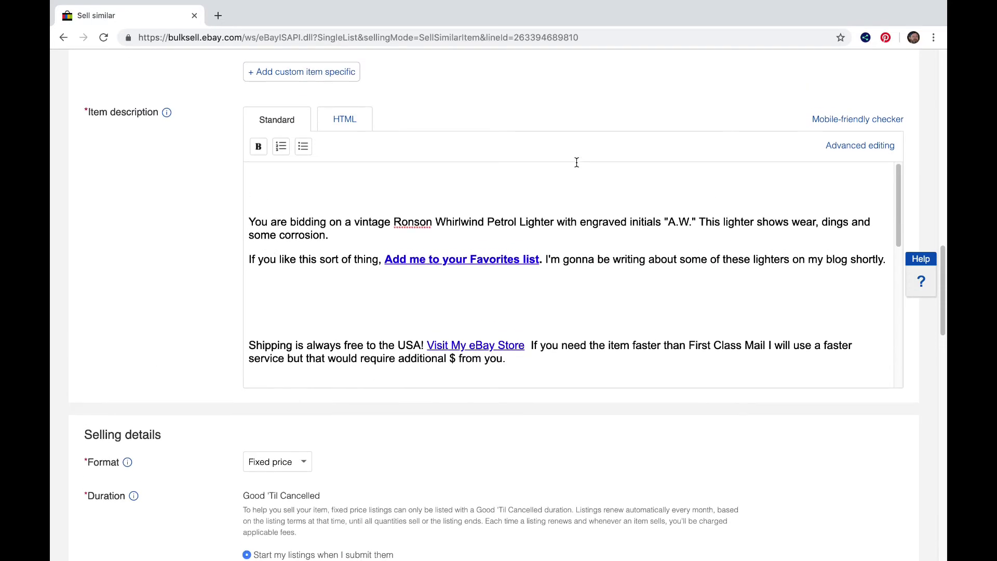
pyautogui.scroll(-20, 576, 163)
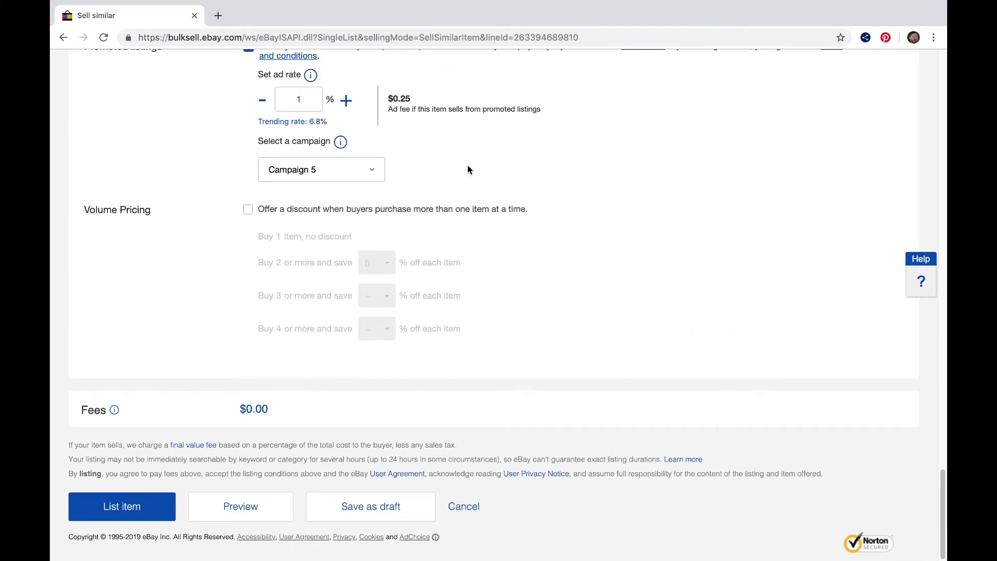
pyautogui.scroll(15, 162, 242)
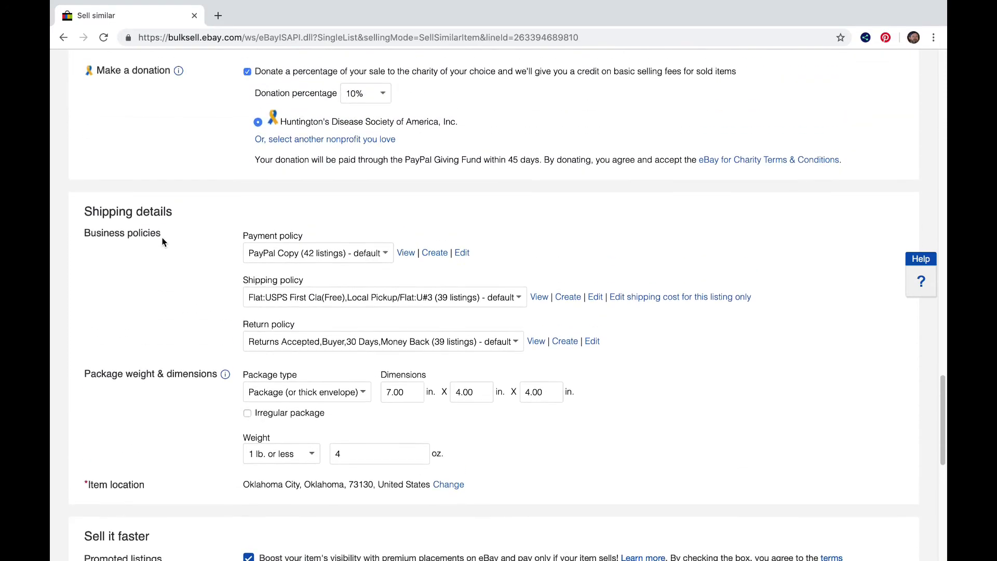
pyautogui.scroll(4, 162, 242)
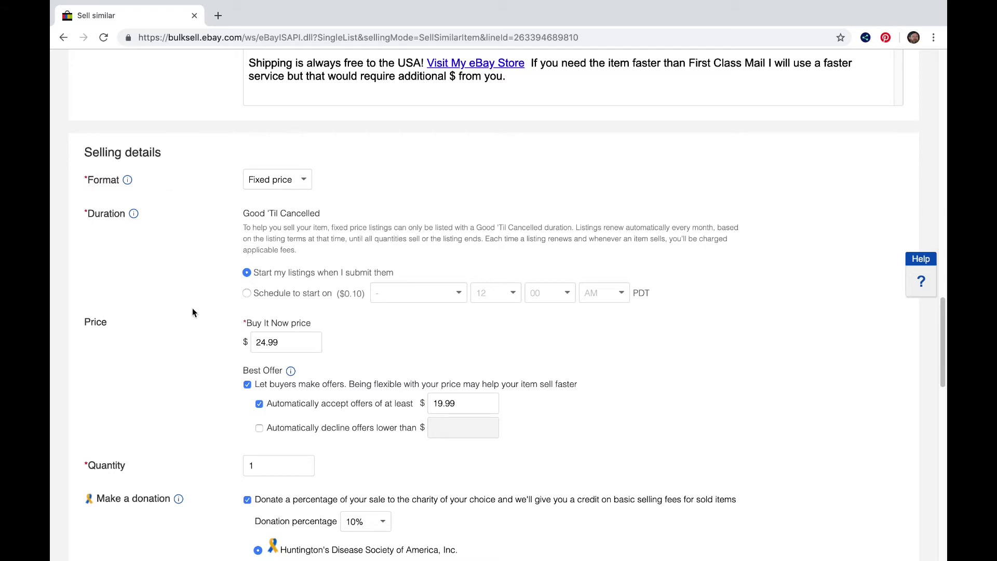
pyautogui.scroll(-8, 170, 375)
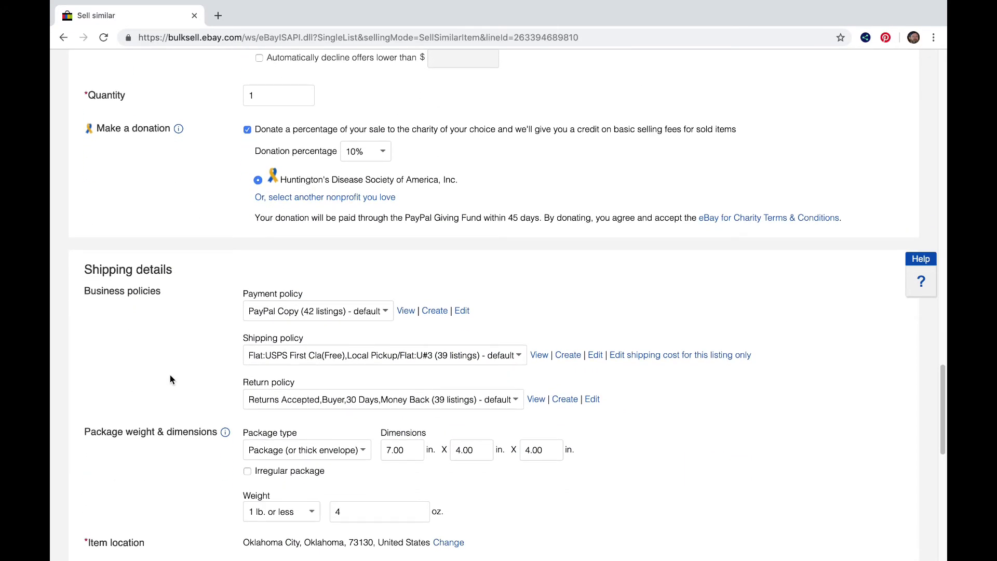
pyautogui.scroll(-10, 171, 379)
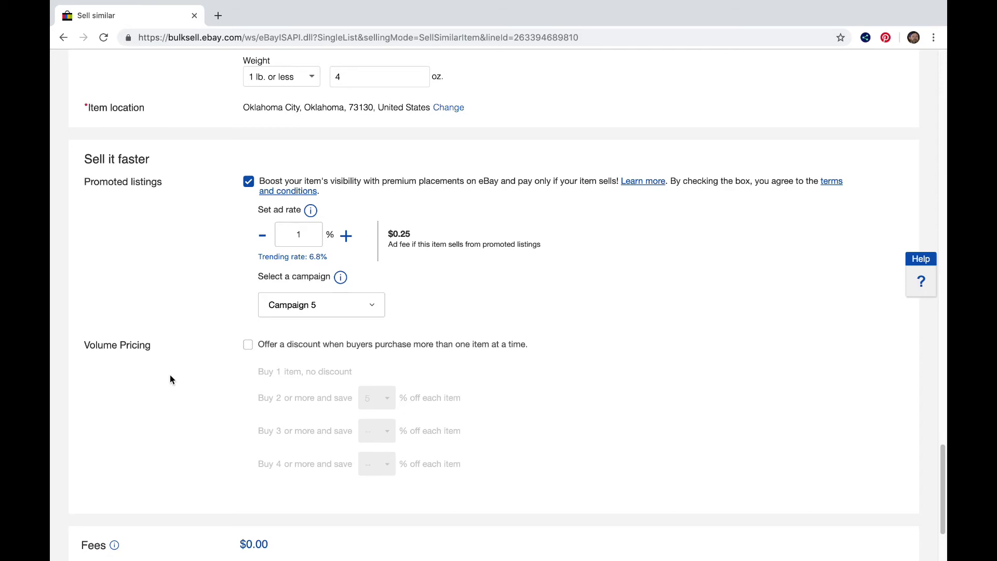
pyautogui.scroll(-3, 170, 379)
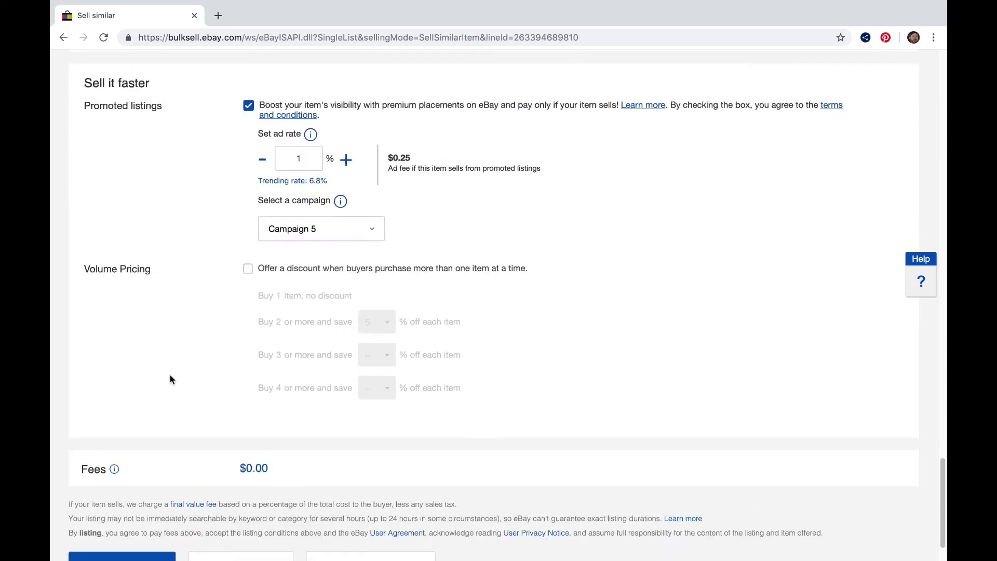